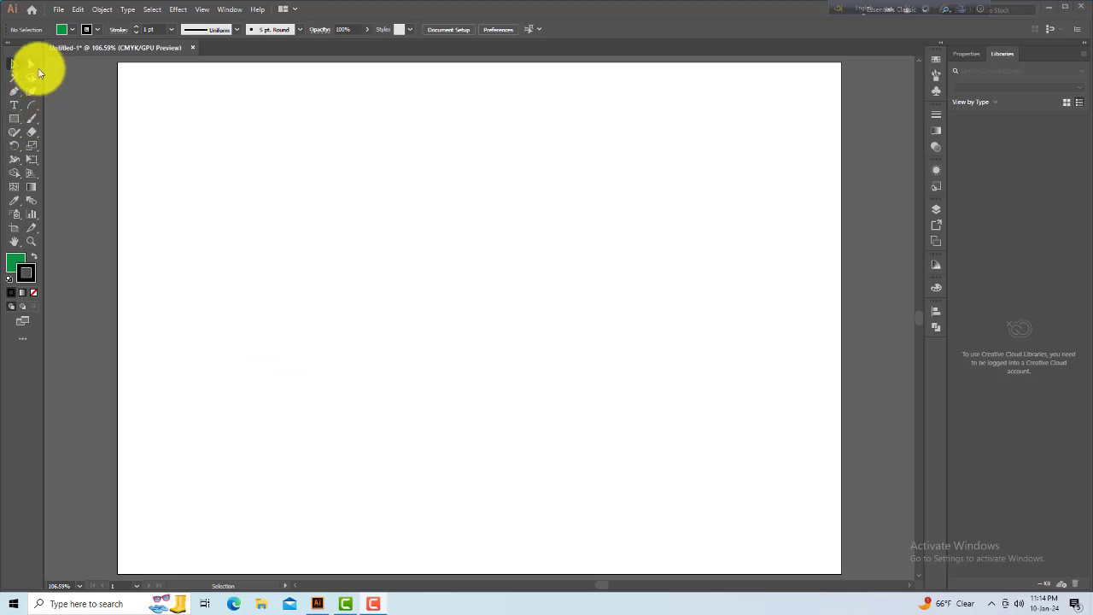
click(35, 67)
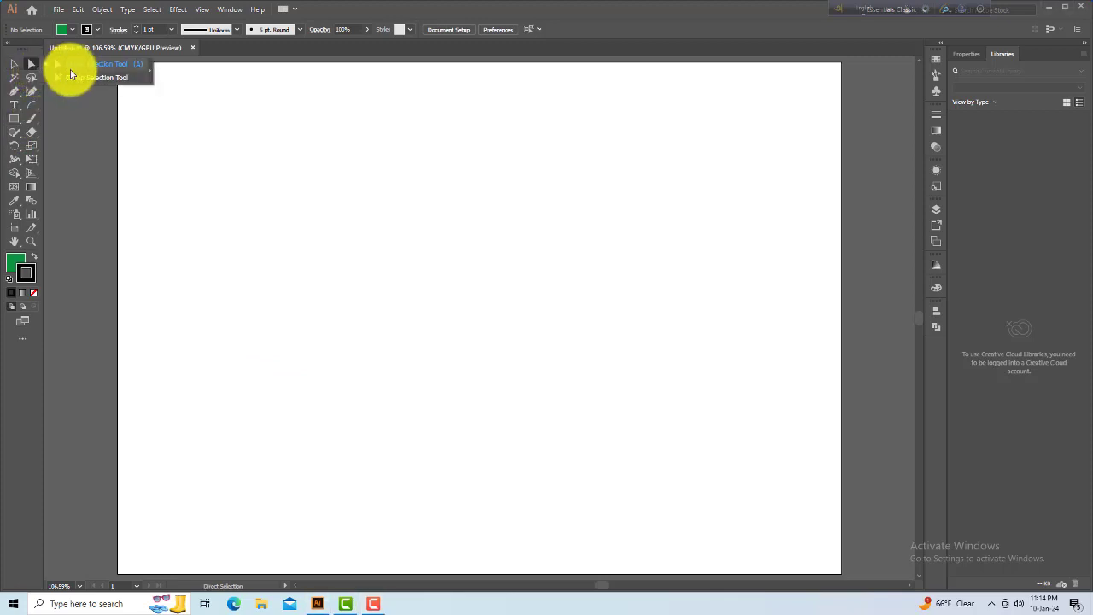
click(139, 72)
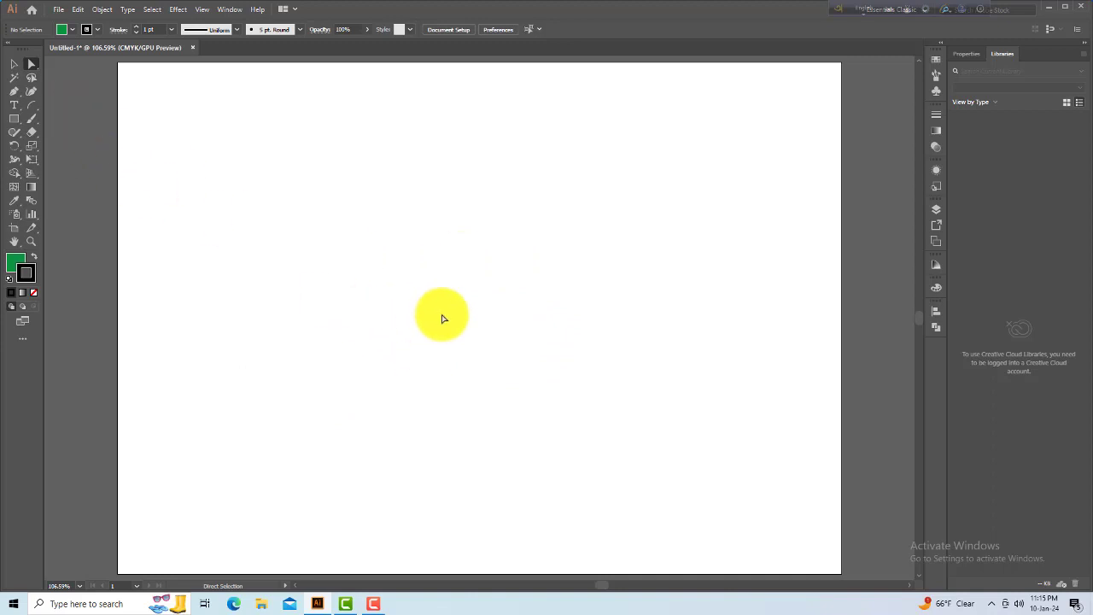
- Draw a green square about 297 pt wide, move it nearer the middle of the artboard, and deselect it
click(14, 120)
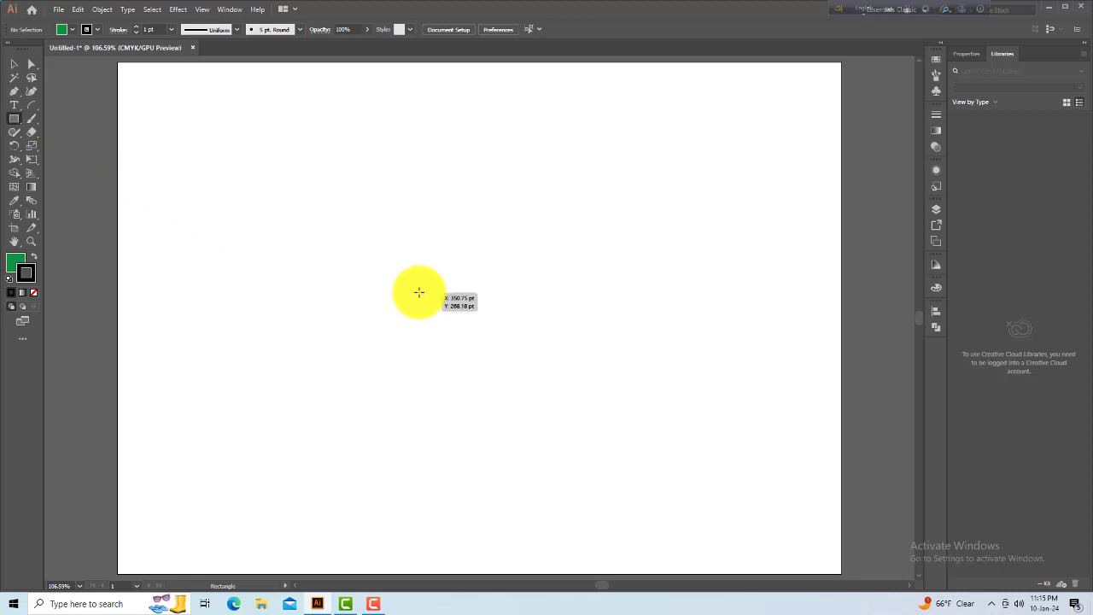
drag(402, 282, 530, 411)
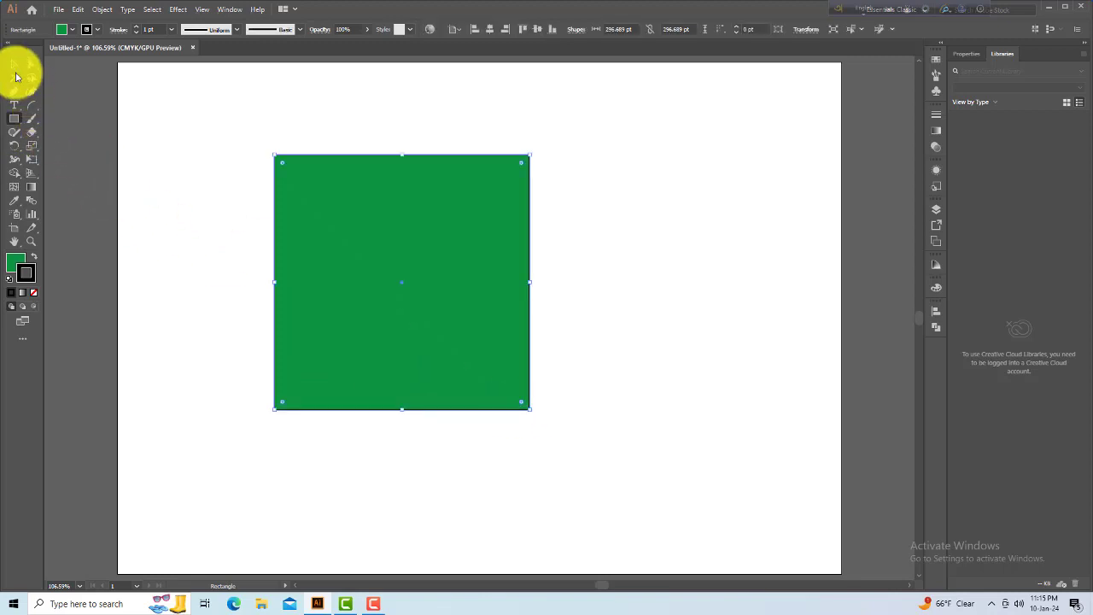
click(15, 64)
drag(373, 274, 411, 309)
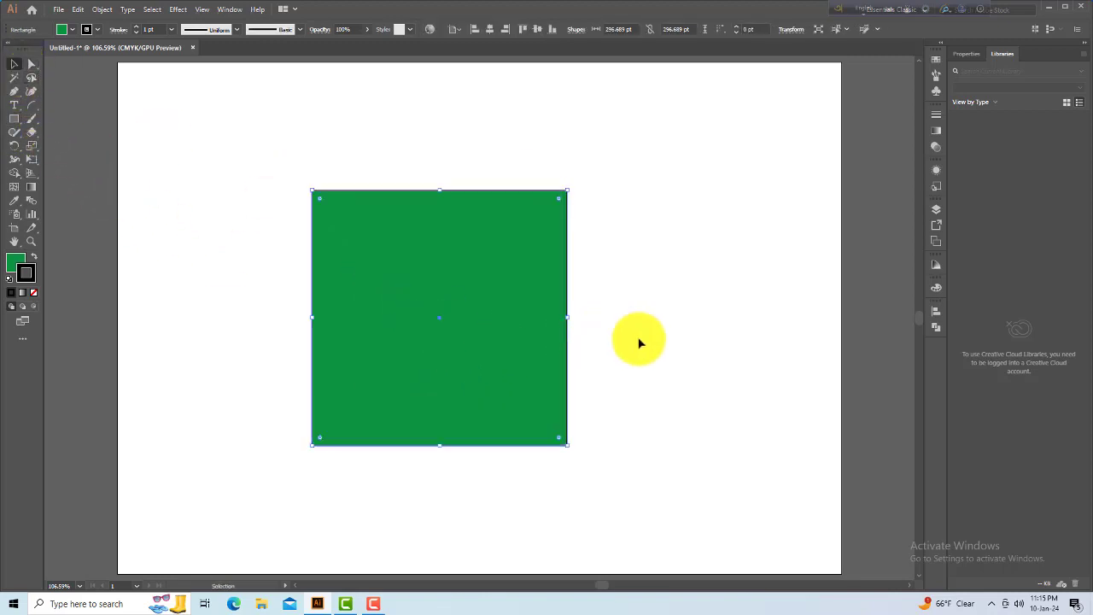
click(639, 342)
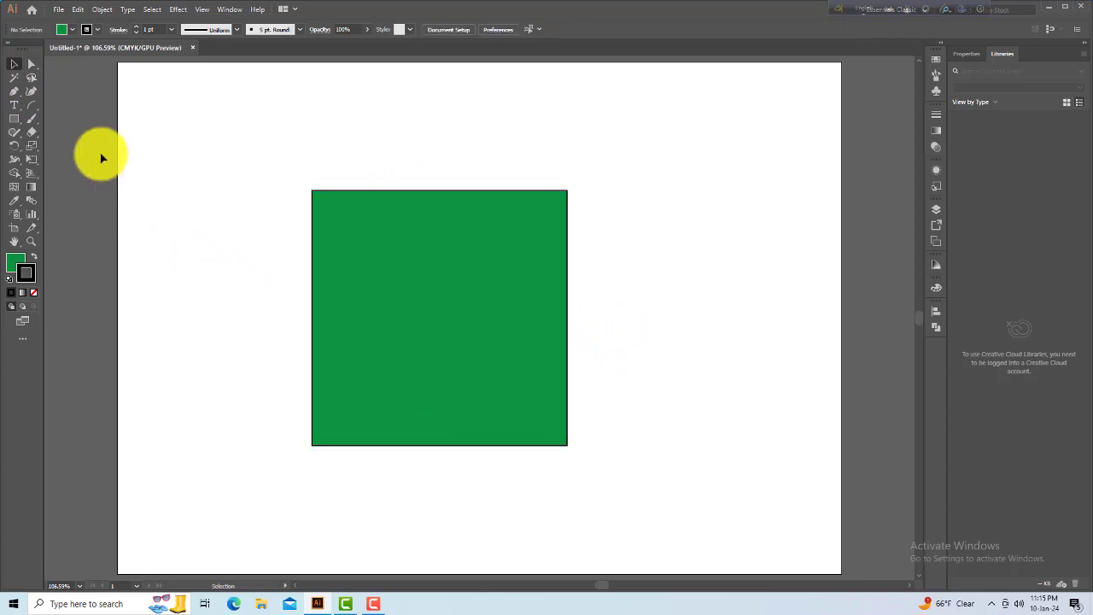
- Move the whole square slightly down and to the left with the Direct Selection tool, and deselect it
click(33, 67)
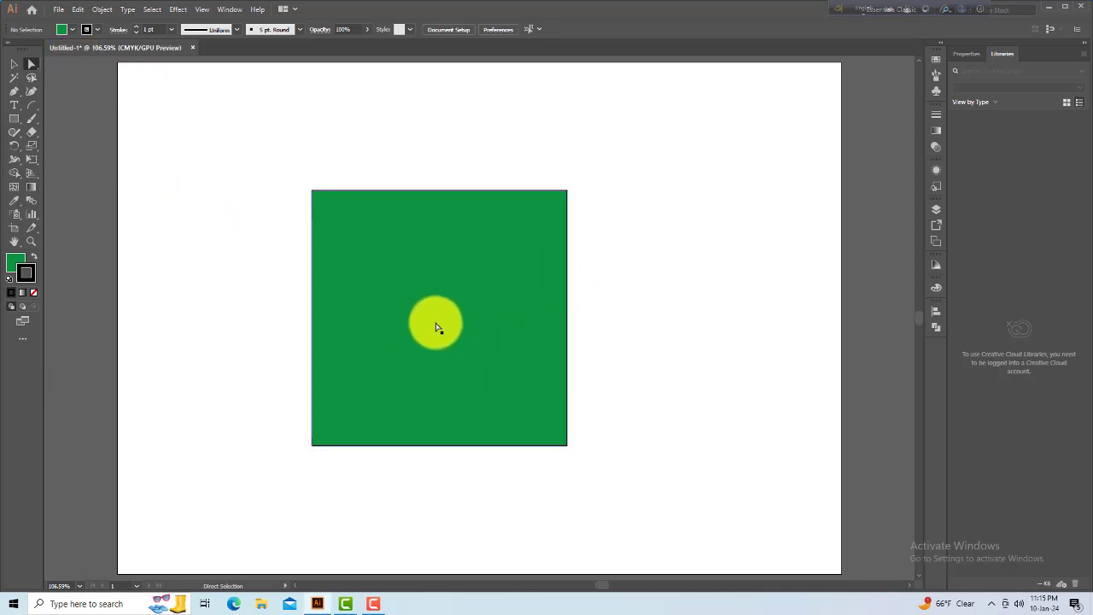
drag(442, 322, 417, 341)
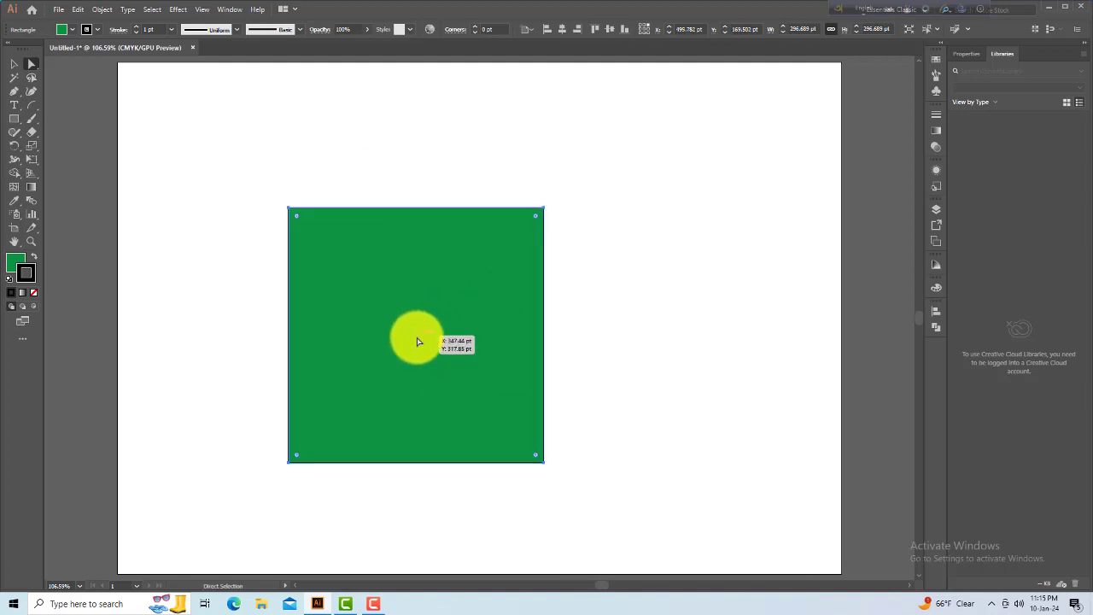
click(642, 315)
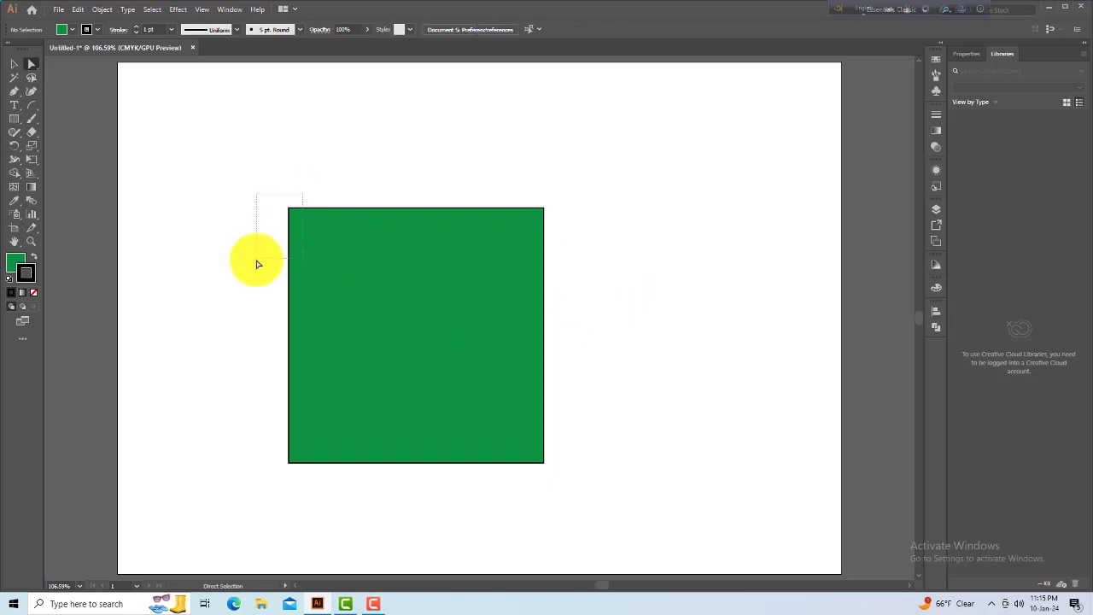
- Select only the square's upper-left anchor point and move it up slightly, to about Y 166.9 pt
drag(258, 263, 293, 226)
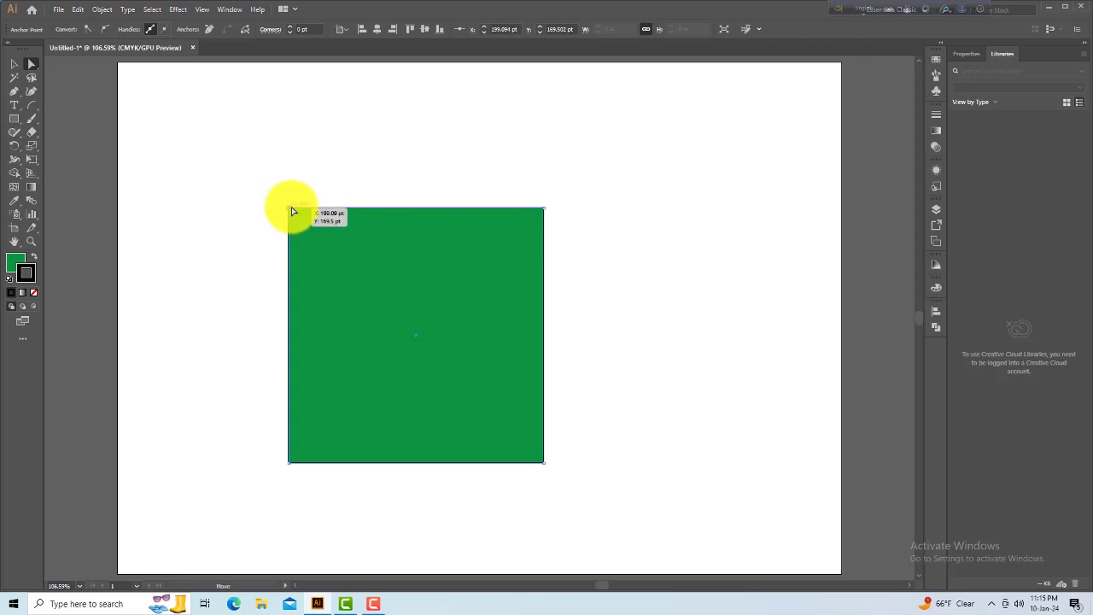
mouse_move(292, 211)
mouse_down()
mouse_move(424, 217)
mouse_move(291, 220)
mouse_move(288, 209)
mouse_up()
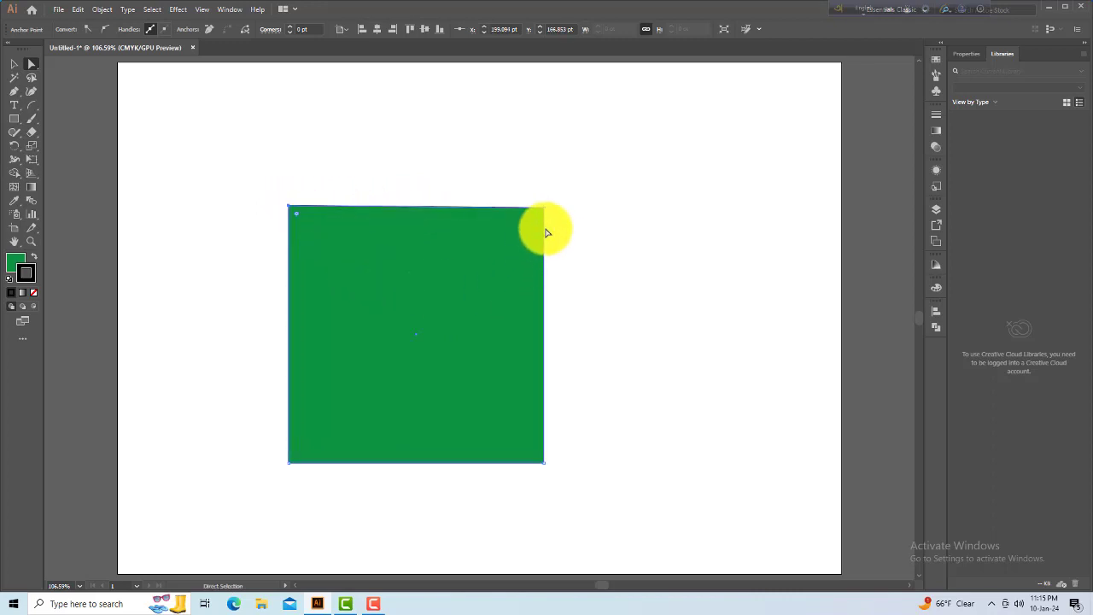
click(205, 178)
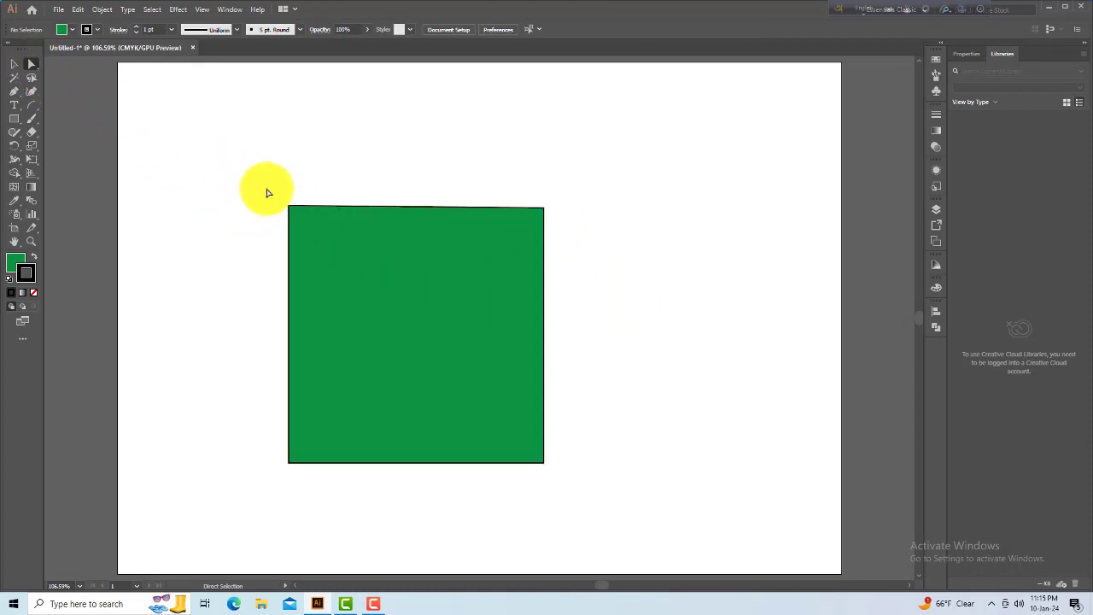
- Select both upper anchor points and shift the top edge sideways and back, ending higher to make the shape about 337 pt tall
drag(267, 193, 574, 249)
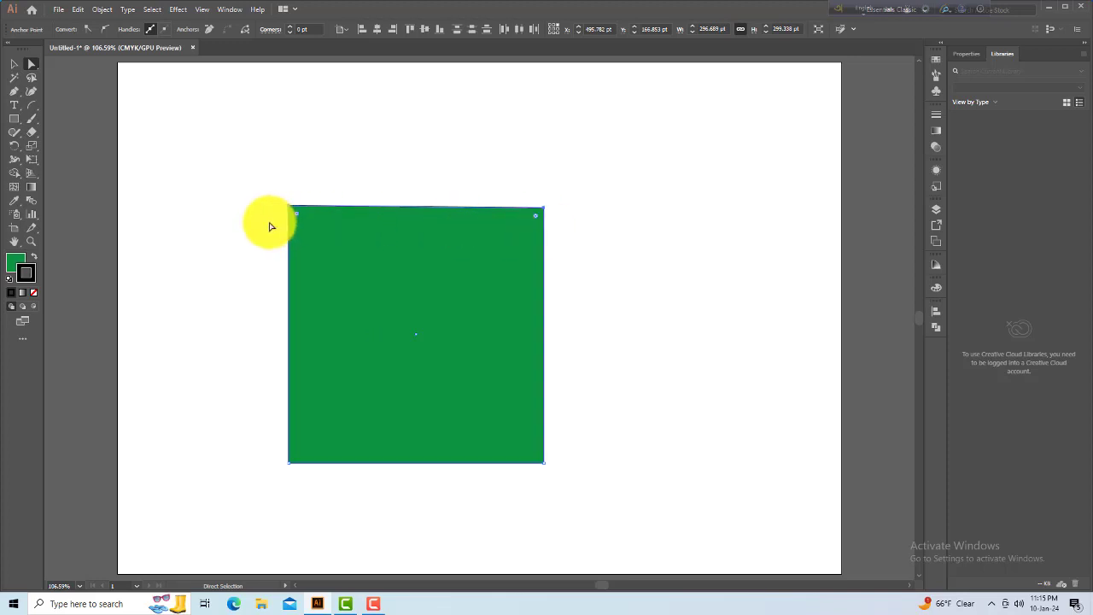
drag(335, 209, 504, 216)
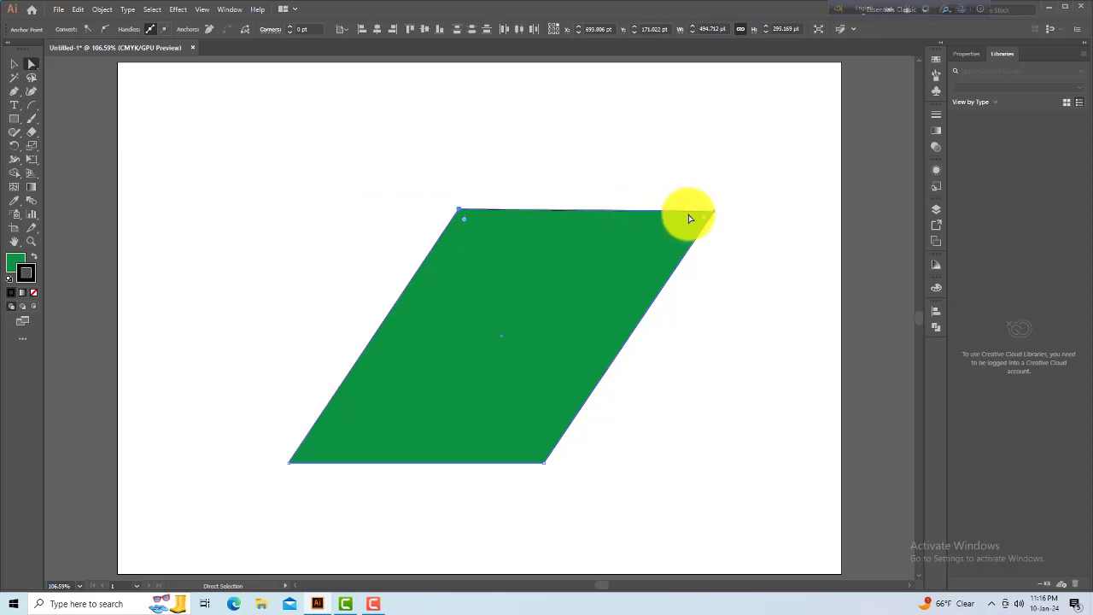
drag(670, 214, 432, 202)
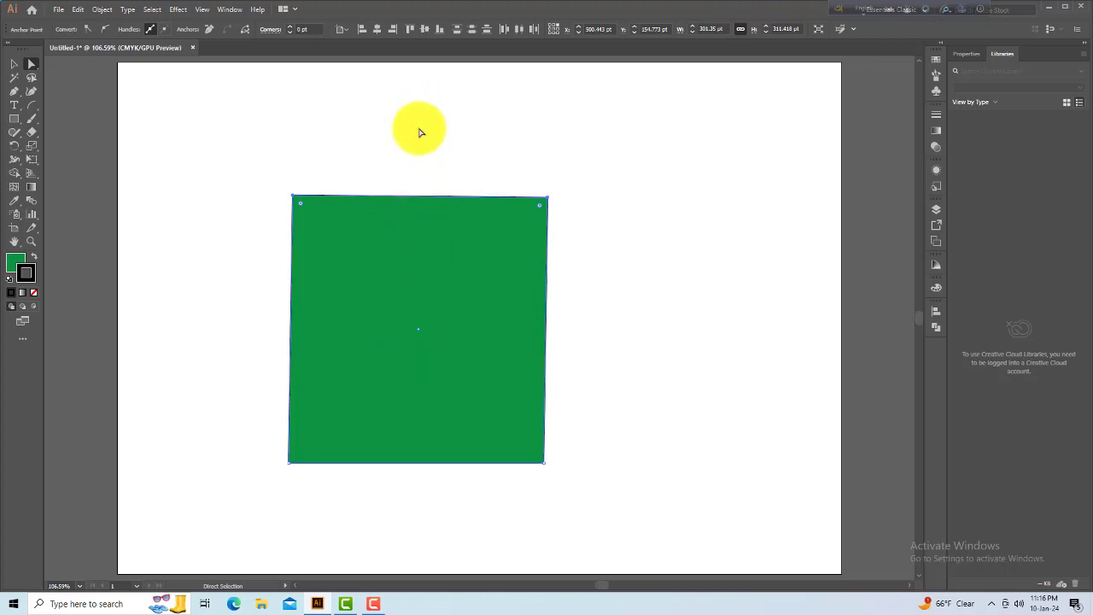
mouse_move(429, 199)
mouse_down()
mouse_move(428, 107)
mouse_move(429, 247)
mouse_move(427, 110)
mouse_move(434, 185)
mouse_up()
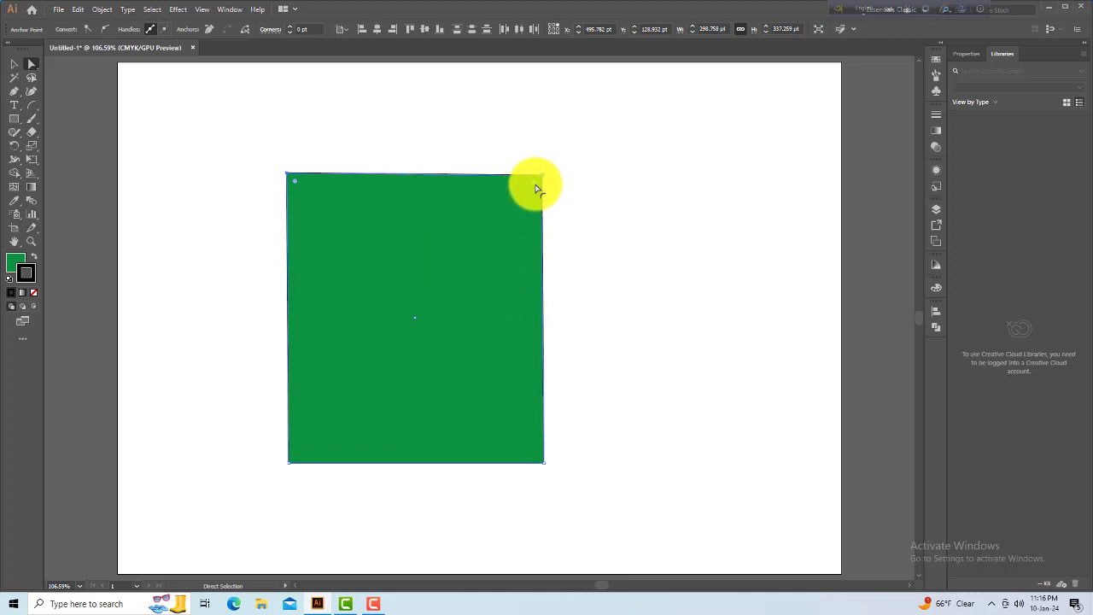
- Round the shape's two upper corners to about 148 pt, bring the radius back to 0 pt, and deselect the shape
drag(534, 183, 489, 346)
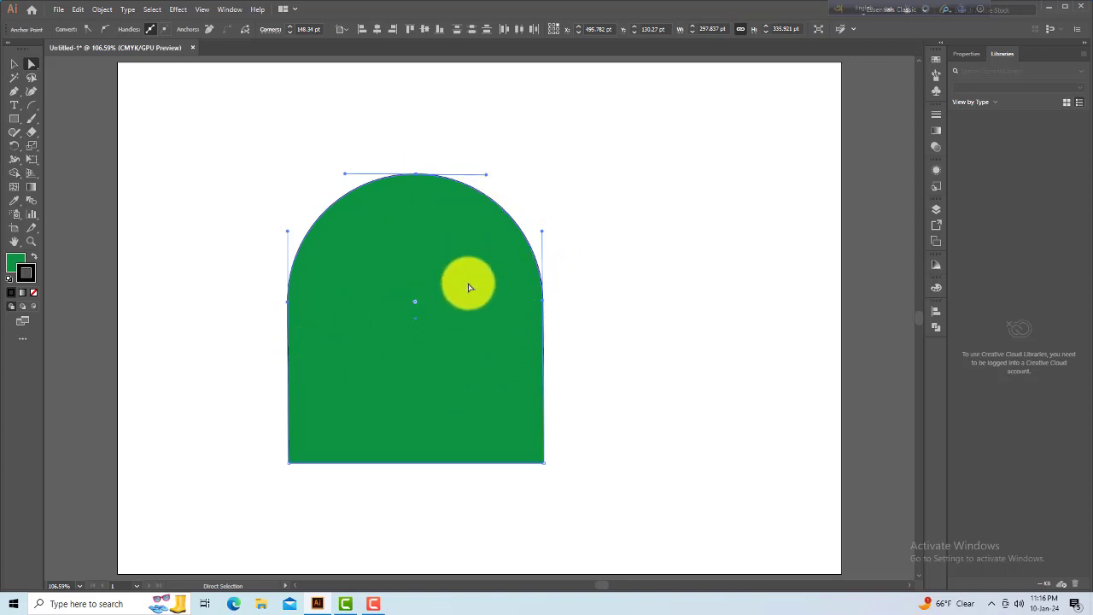
drag(416, 303, 507, 149)
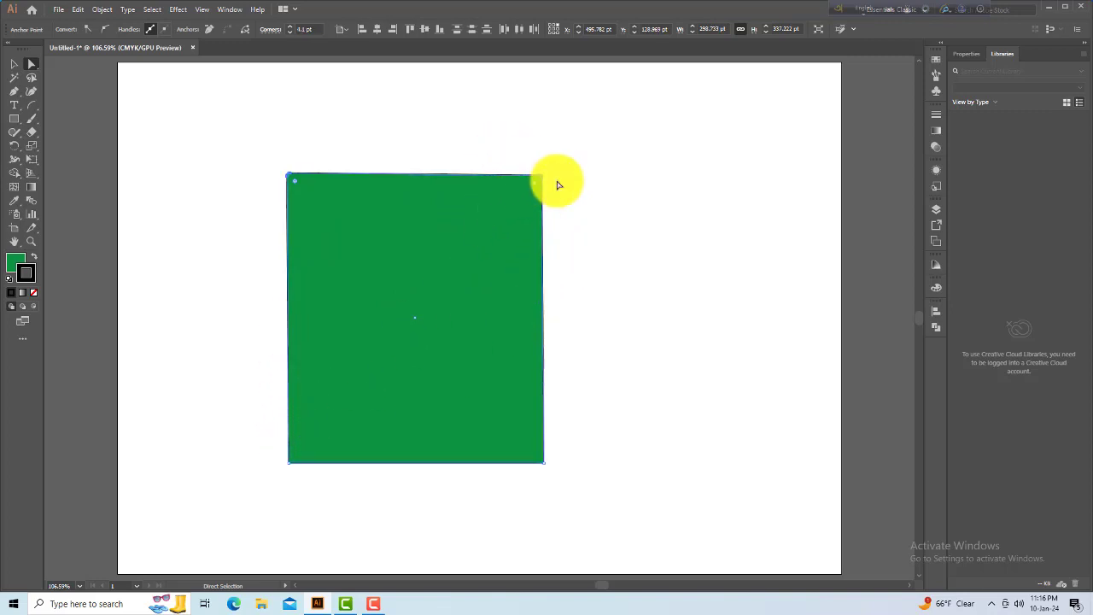
mouse_move(536, 186)
mouse_down()
mouse_move(399, 366)
mouse_move(524, 193)
mouse_move(538, 193)
mouse_up()
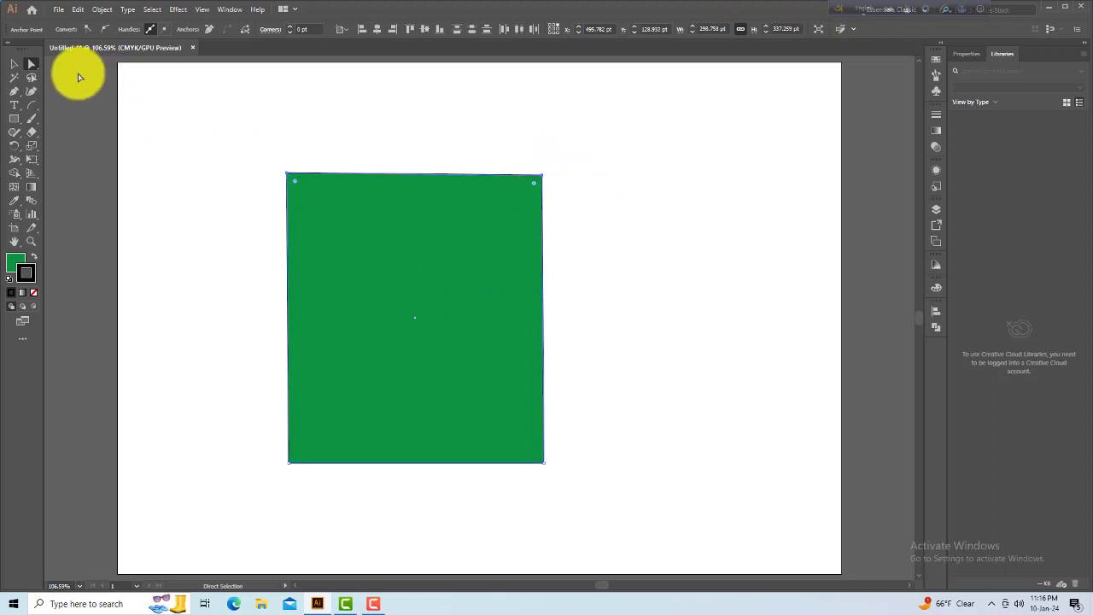
click(179, 171)
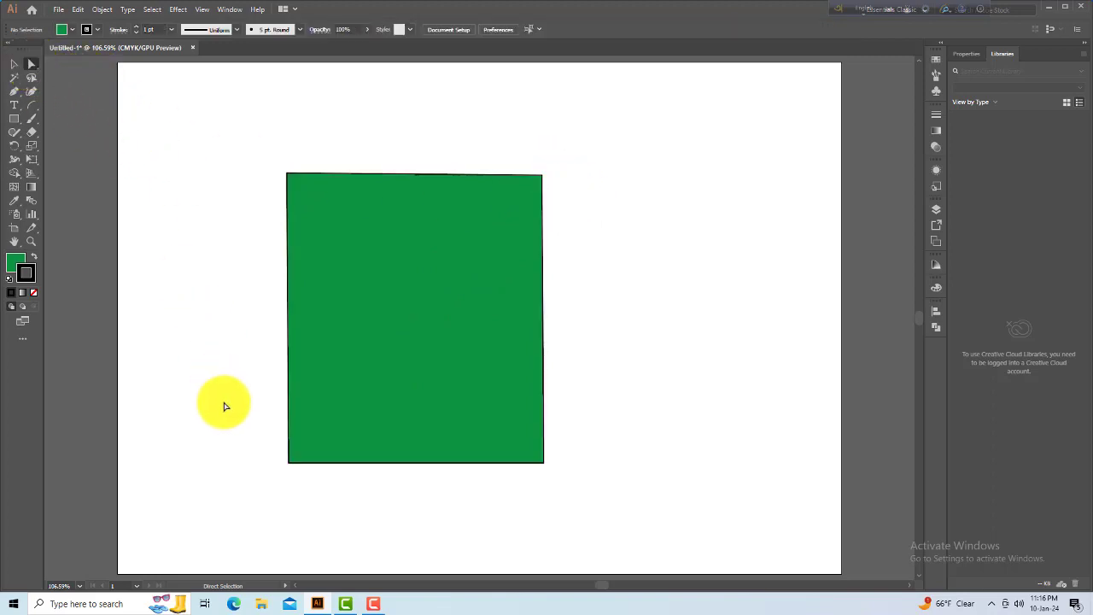
- Round the lower-left and upper-right corners together to about 298.5 pt to form a leaf, and move the leaf up and left
drag(273, 446, 345, 519)
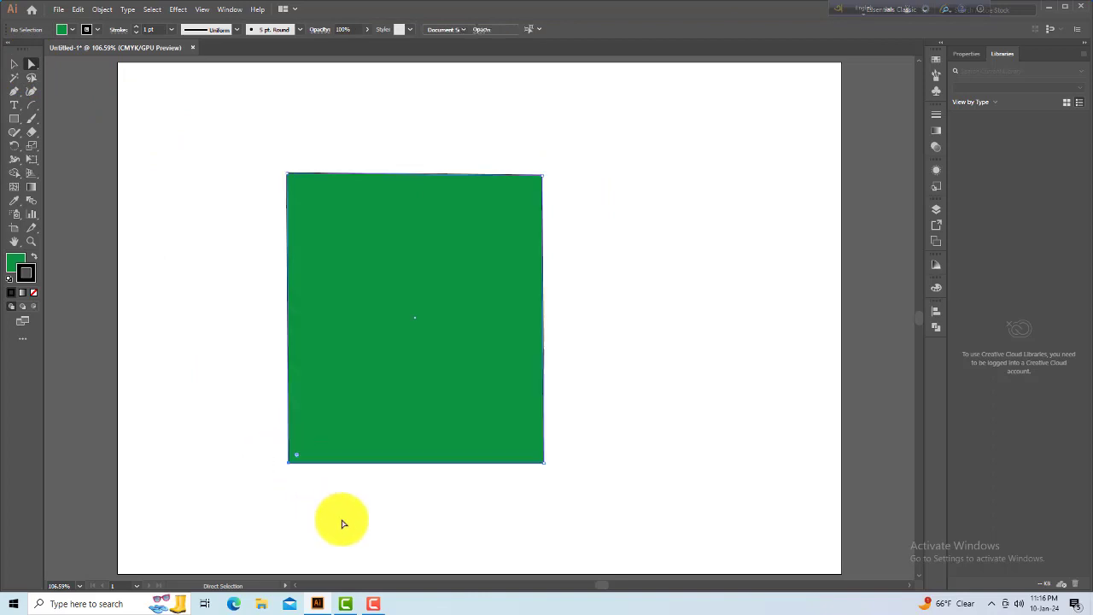
drag(520, 164, 574, 235)
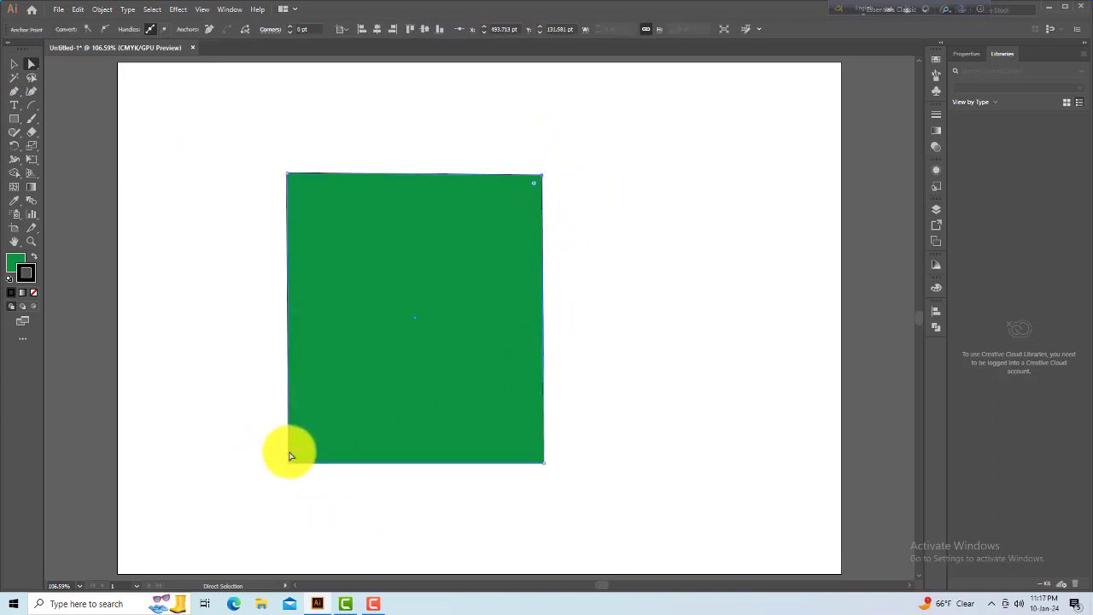
drag(277, 440, 321, 498)
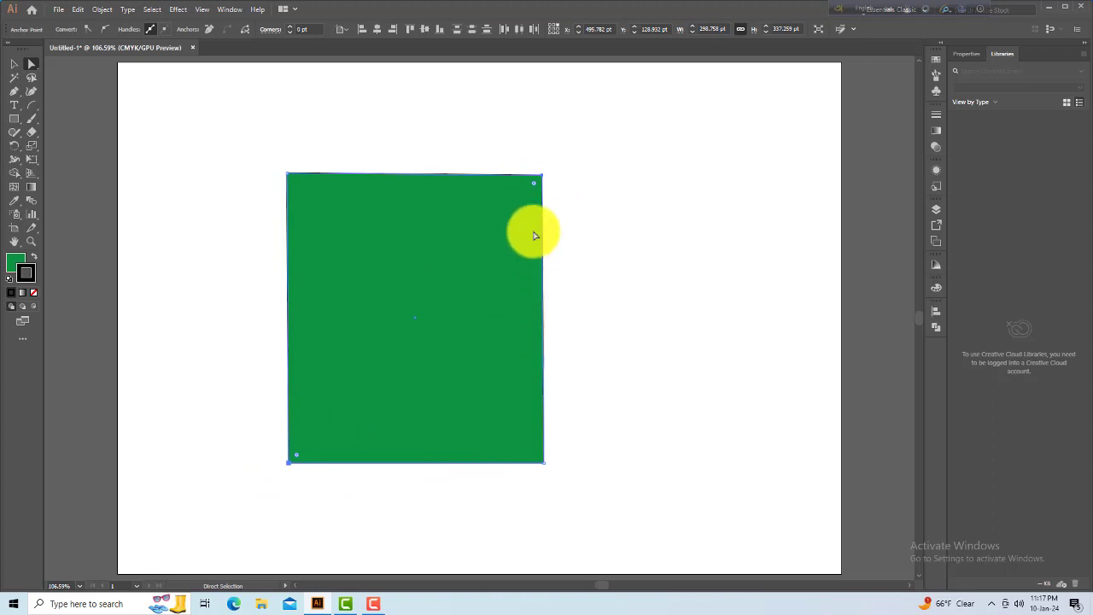
drag(533, 191, 256, 457)
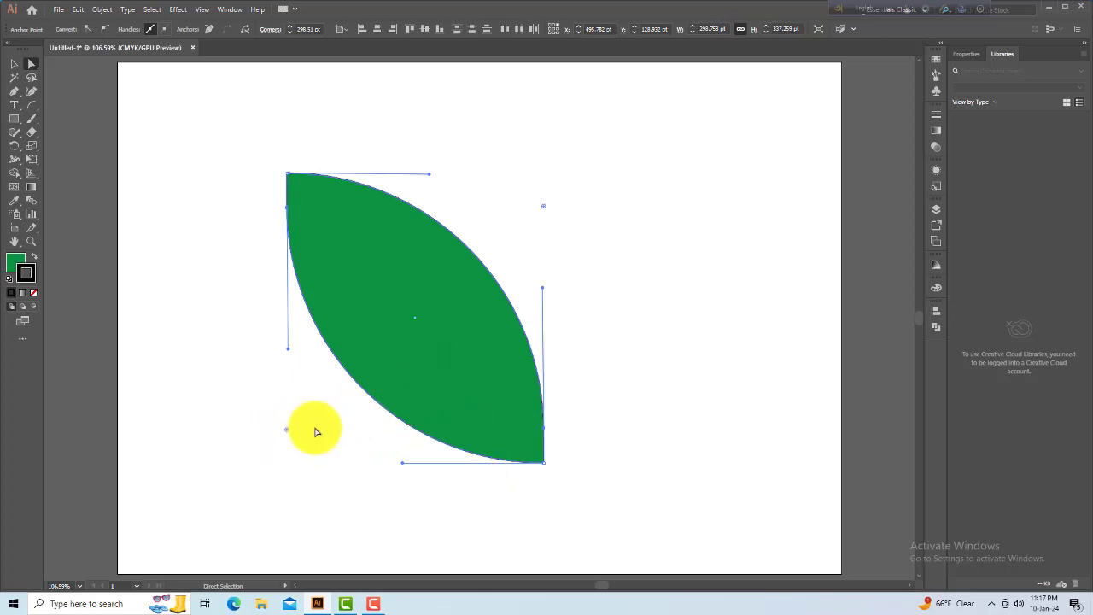
drag(288, 431, 235, 475)
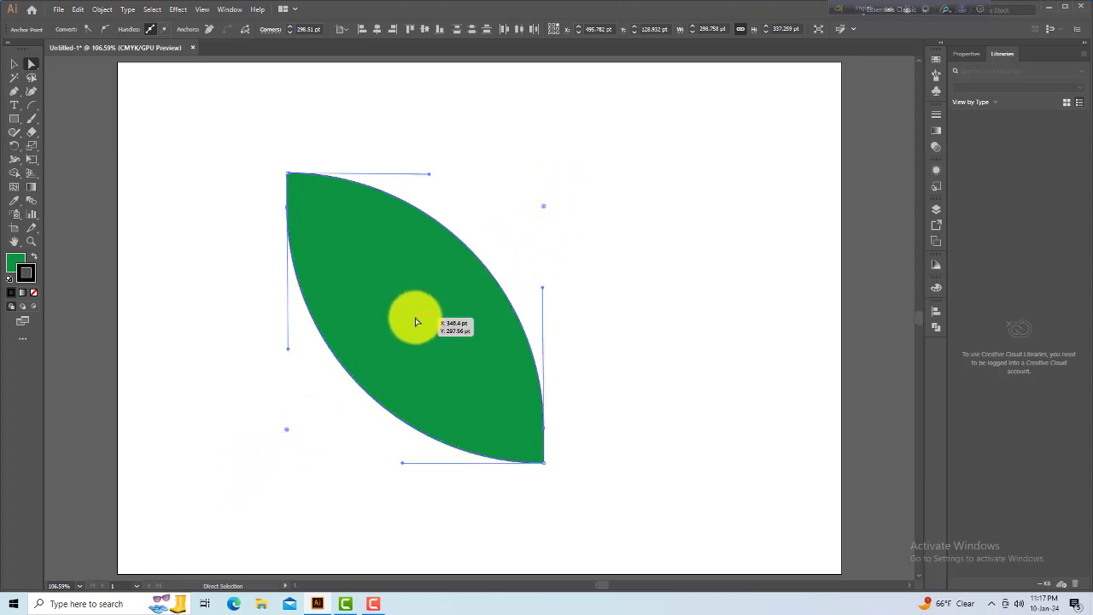
mouse_move(417, 322)
mouse_down()
mouse_move(478, 276)
mouse_move(397, 318)
mouse_up()
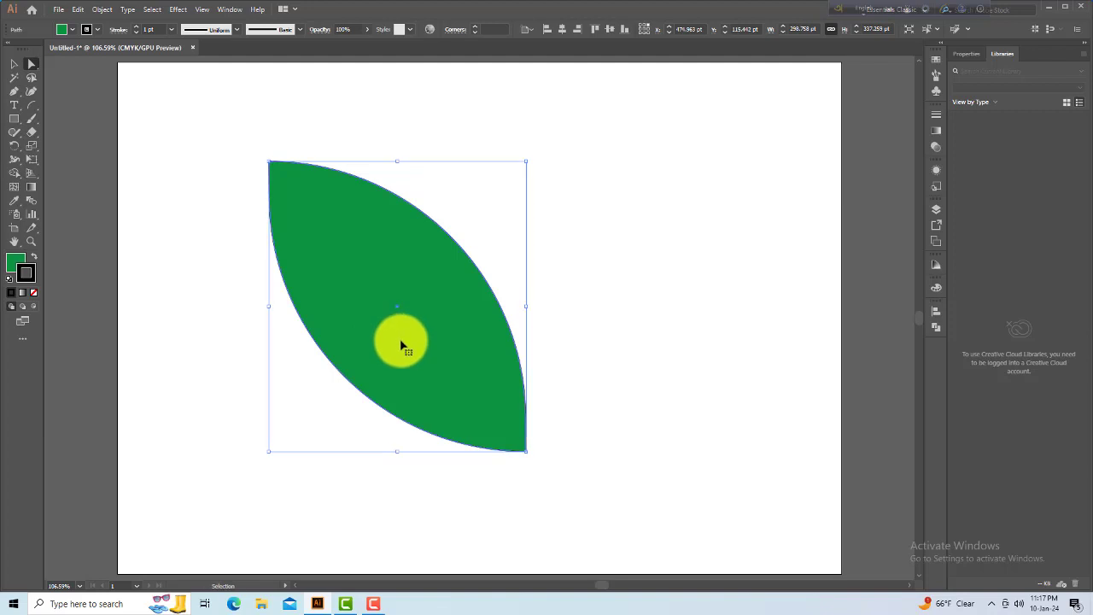
- Undo the leaf's move and its corner rounding, and deselect the shape
key(ctrl+z)
key(ctrl+z)
key(ctrl+z)
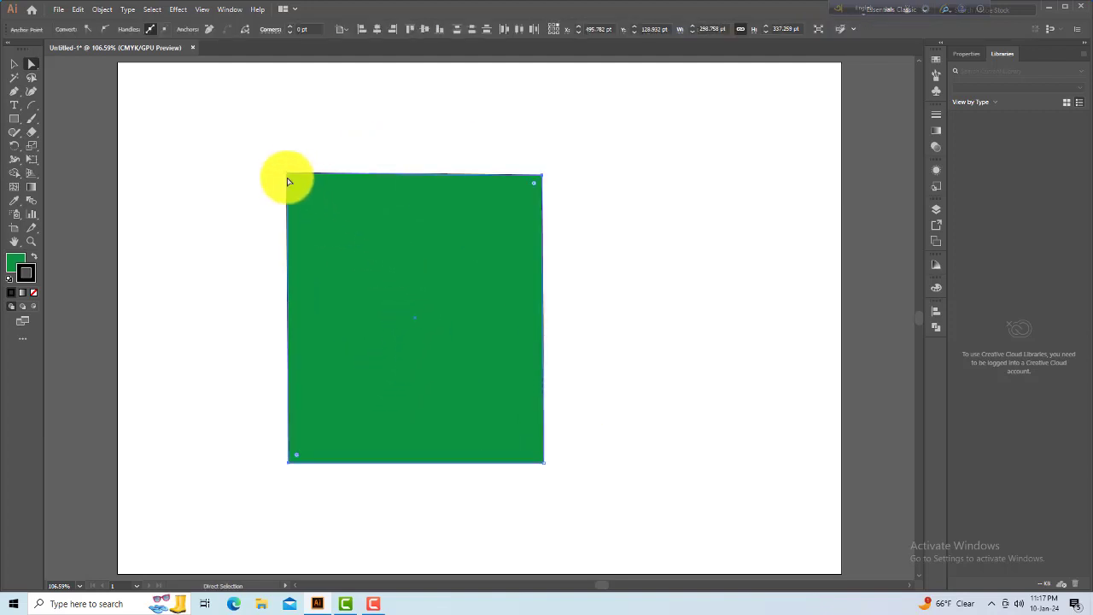
click(411, 513)
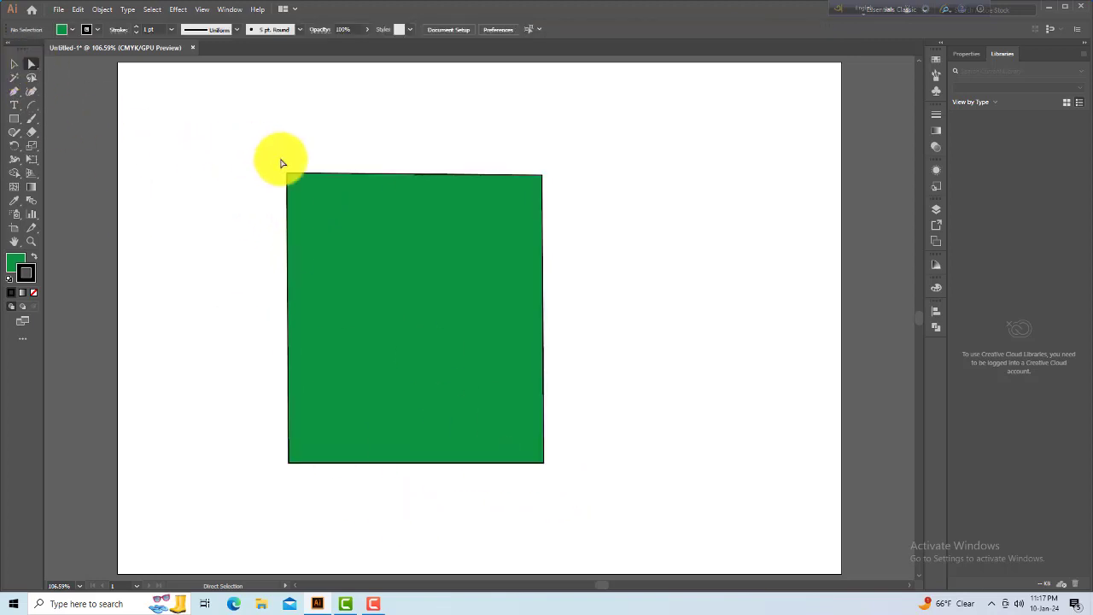
- Round the upper-left and lower-right corners together to about 290 pt for a mirrored leaf, and move it up and left
drag(267, 206, 267, 207)
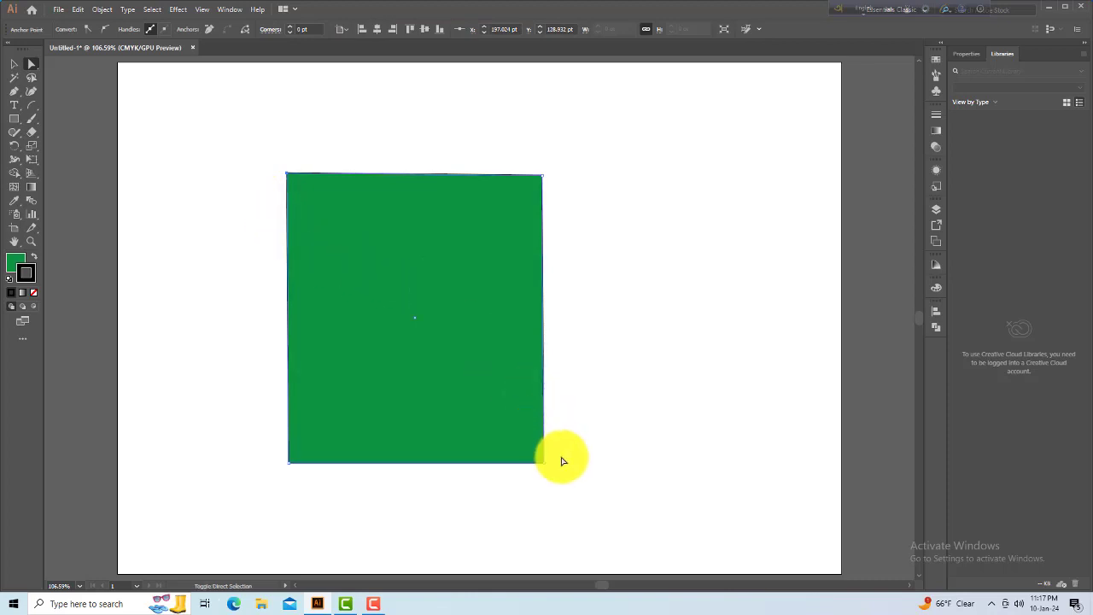
drag(563, 456, 518, 483)
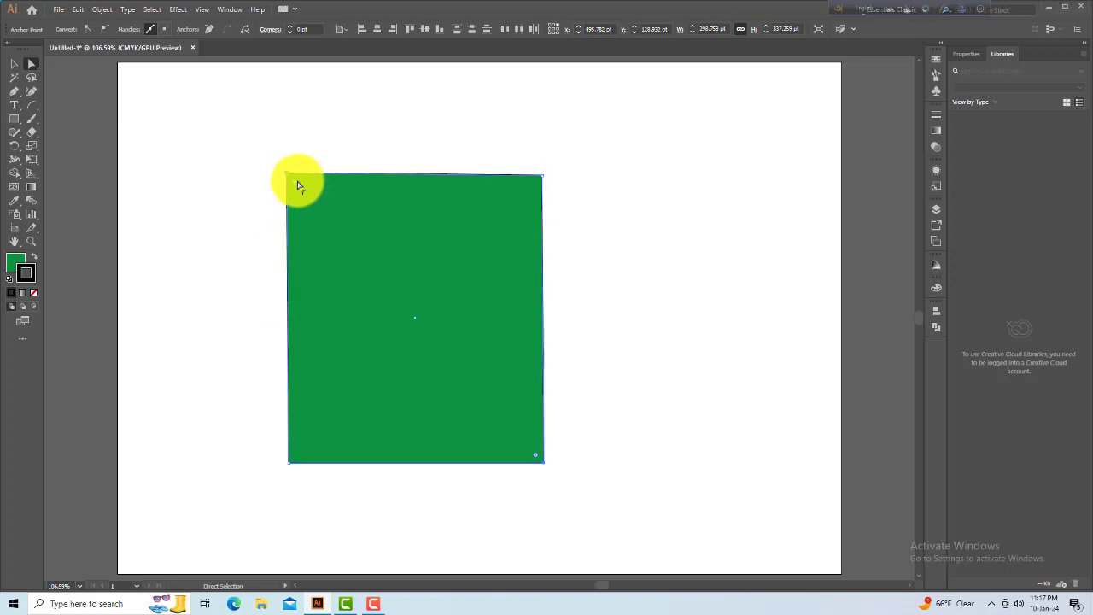
drag(345, 245, 566, 486)
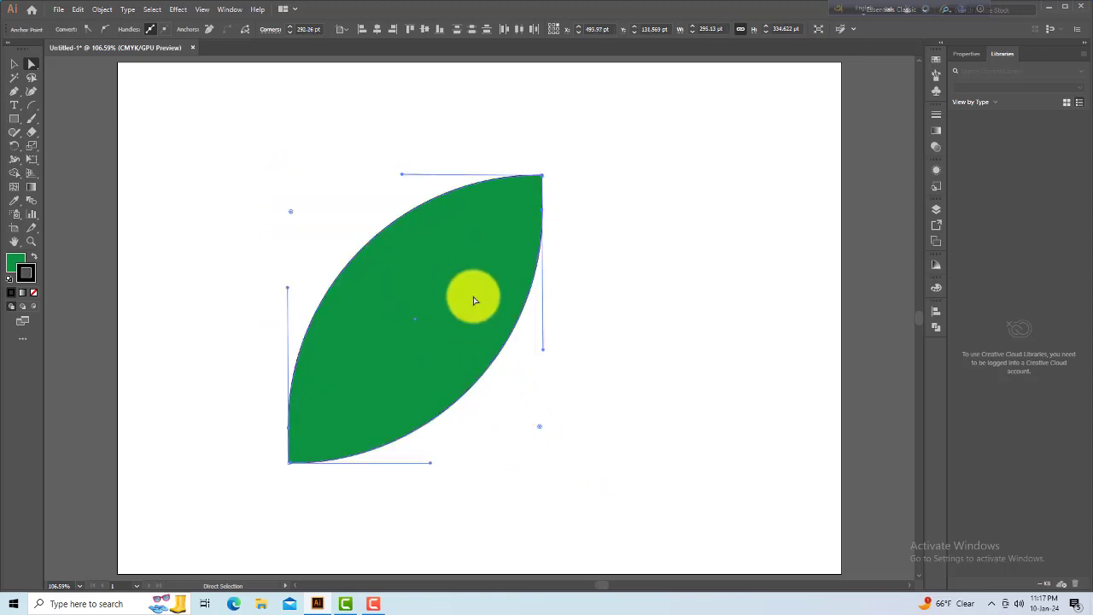
drag(417, 322, 399, 299)
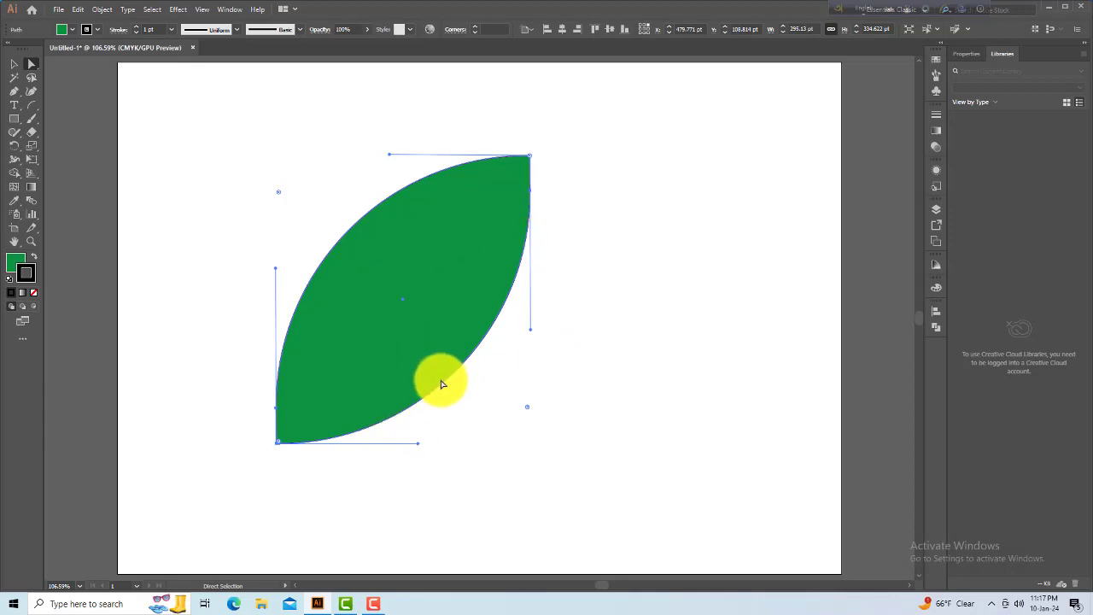
- Undo the mirrored leaf's move and rounding, and clear the selection
key(ctrl+z)
key(ctrl+z)
key(a)
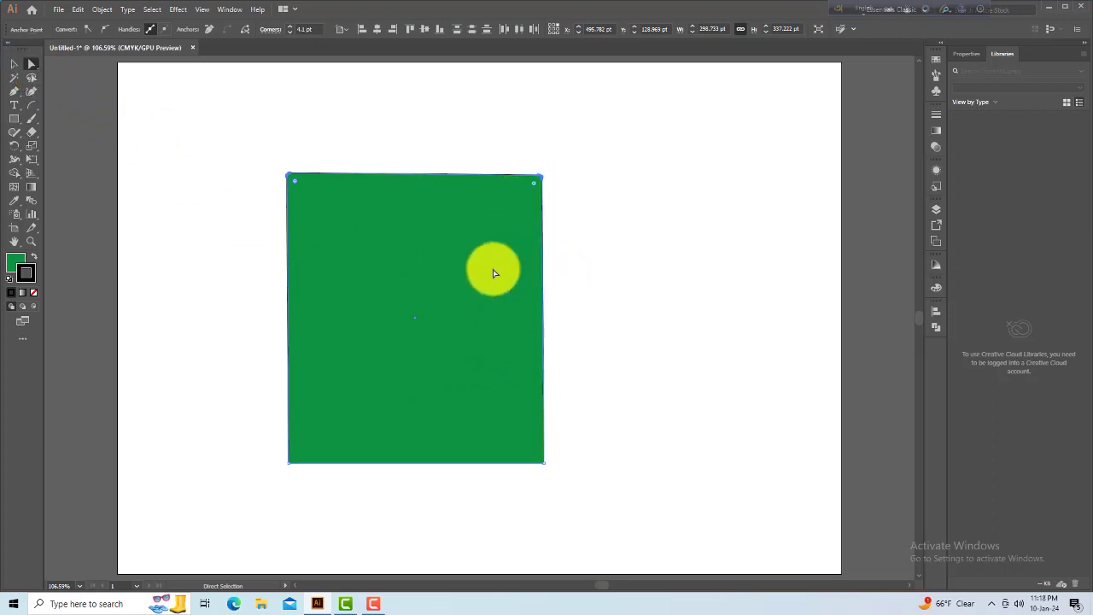
click(587, 373)
- Move the green shape up and left, and preview a further Move of 20 pt horizontally and 0 pt vertically
drag(387, 269, 313, 251)
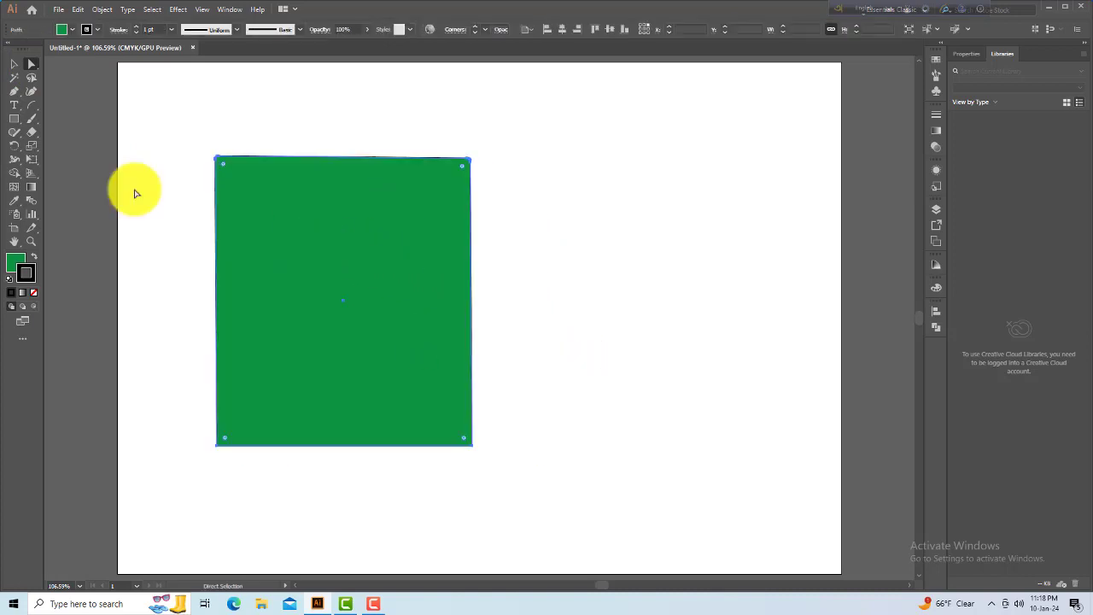
double_click(32, 67)
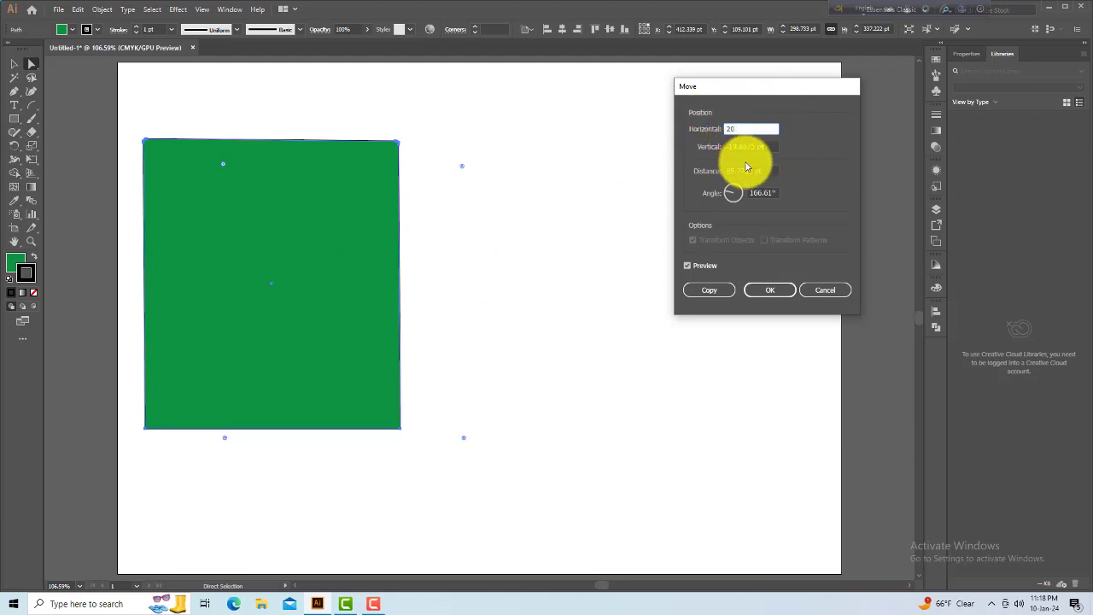
key(Tab)
text(0)
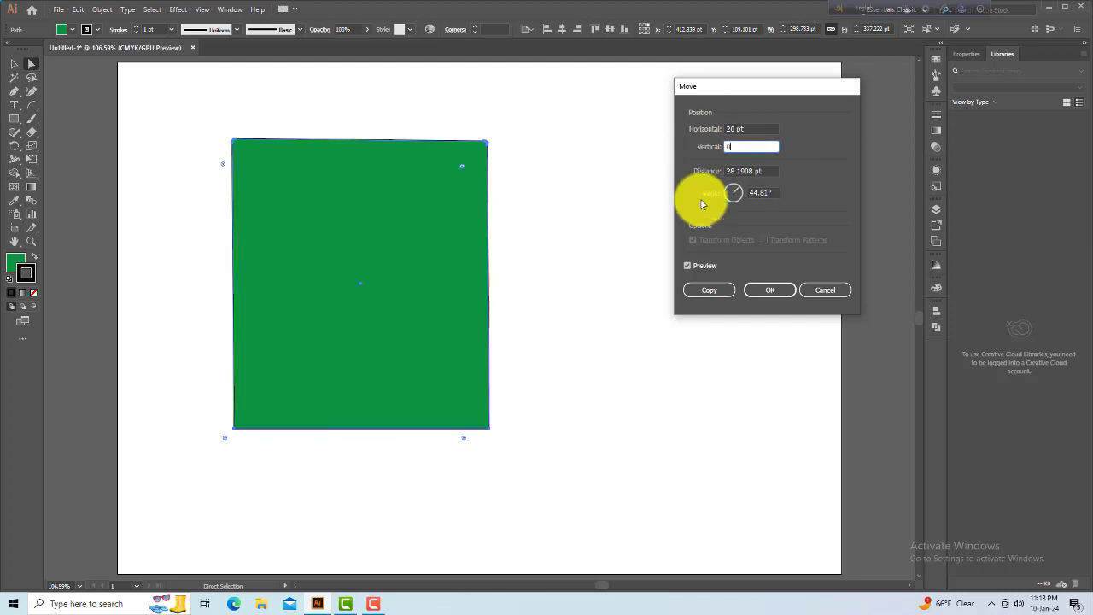
click(698, 267)
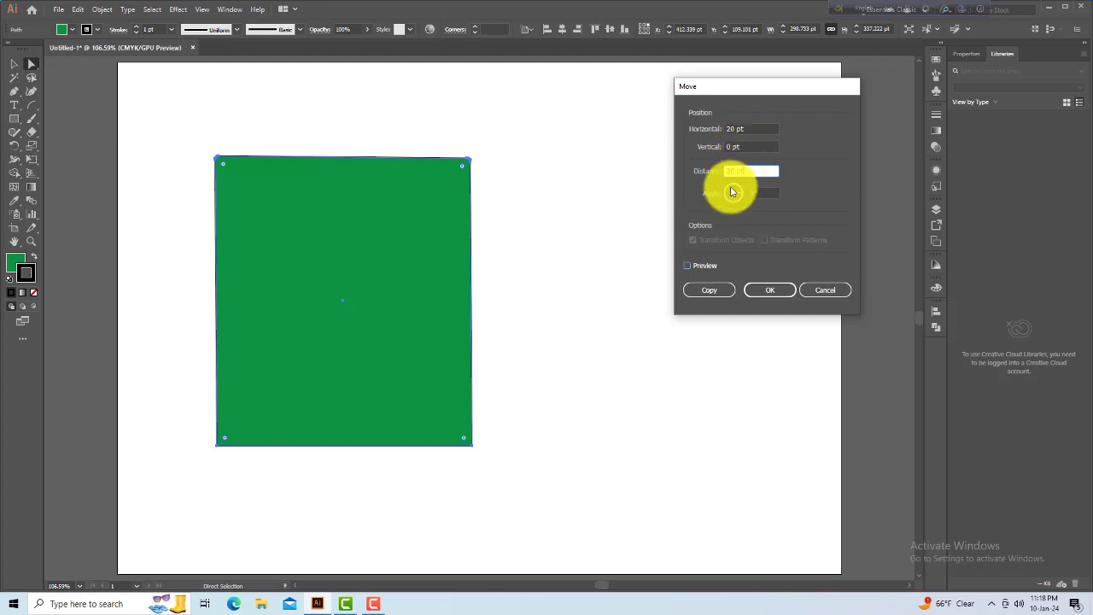
click(704, 265)
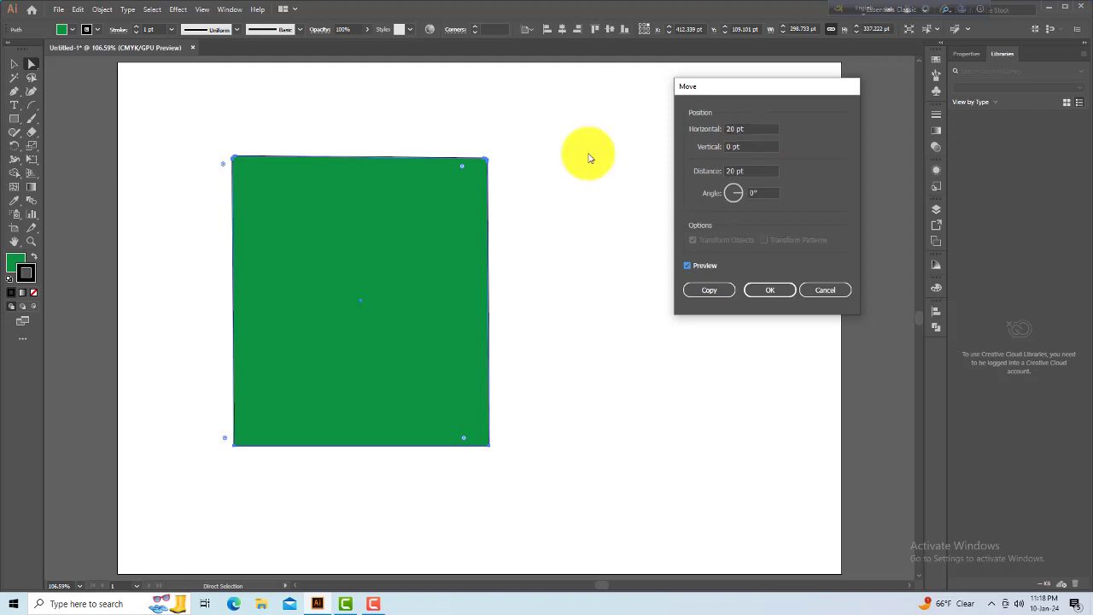
- Set the horizontal move distance to -20 pt and compare the shape with and without the preview
click(726, 128)
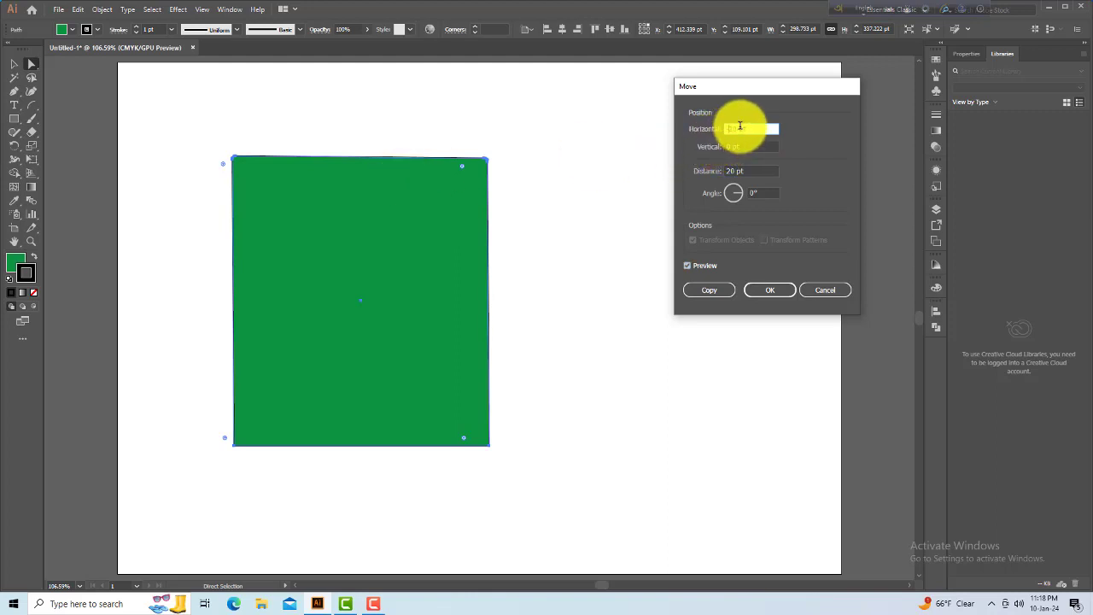
click(702, 271)
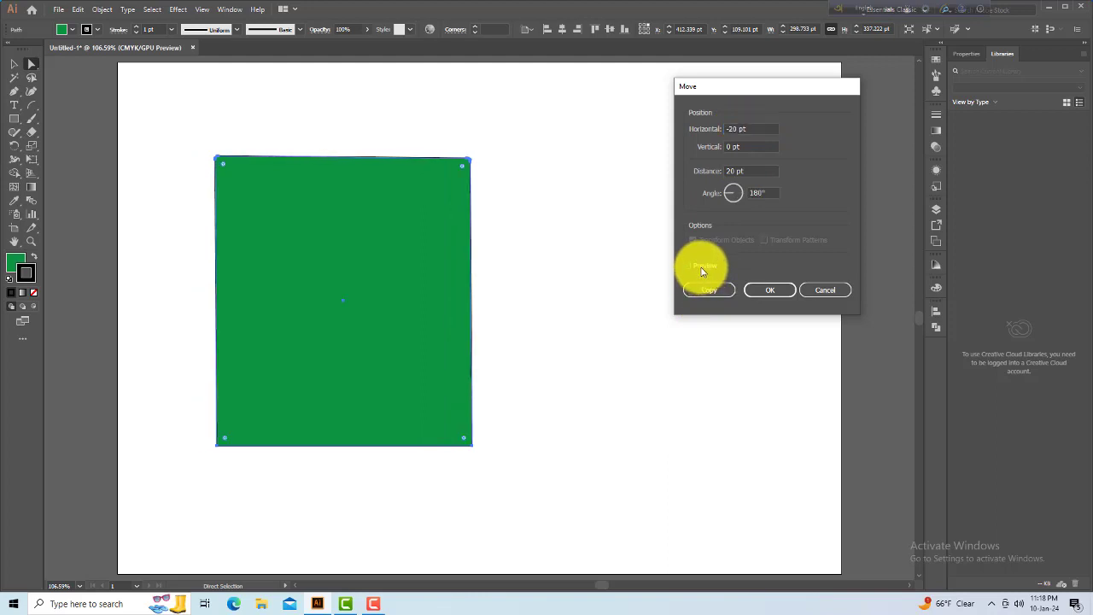
click(702, 270)
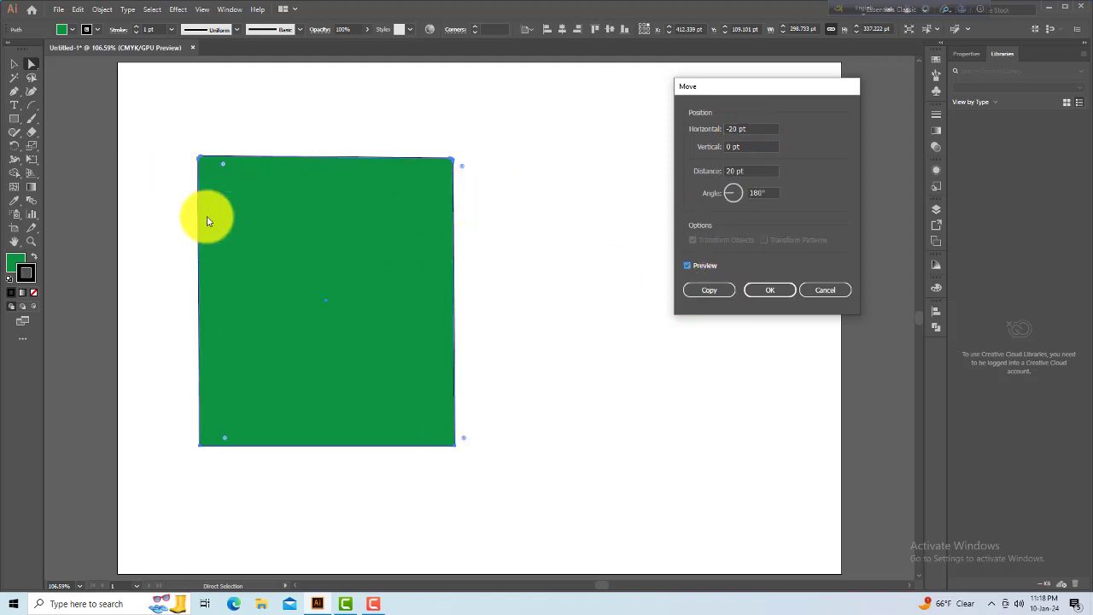
- Set the horizontal move distance to 0 pt and preview vertical distances of 50 pt and -50 pt
click(742, 148)
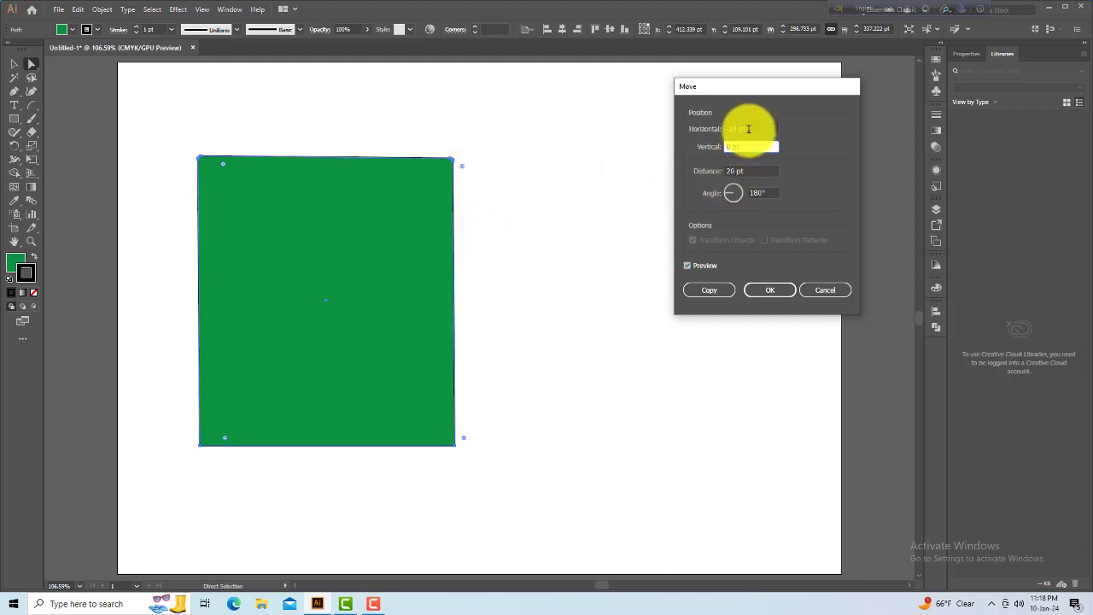
click(749, 128)
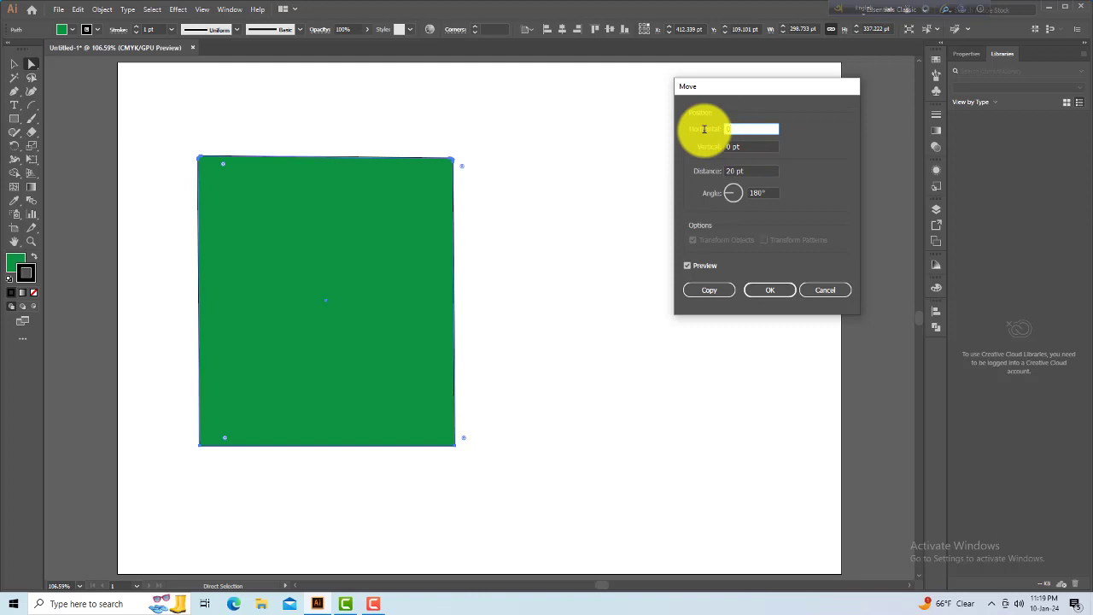
text(0)
key(Tab)
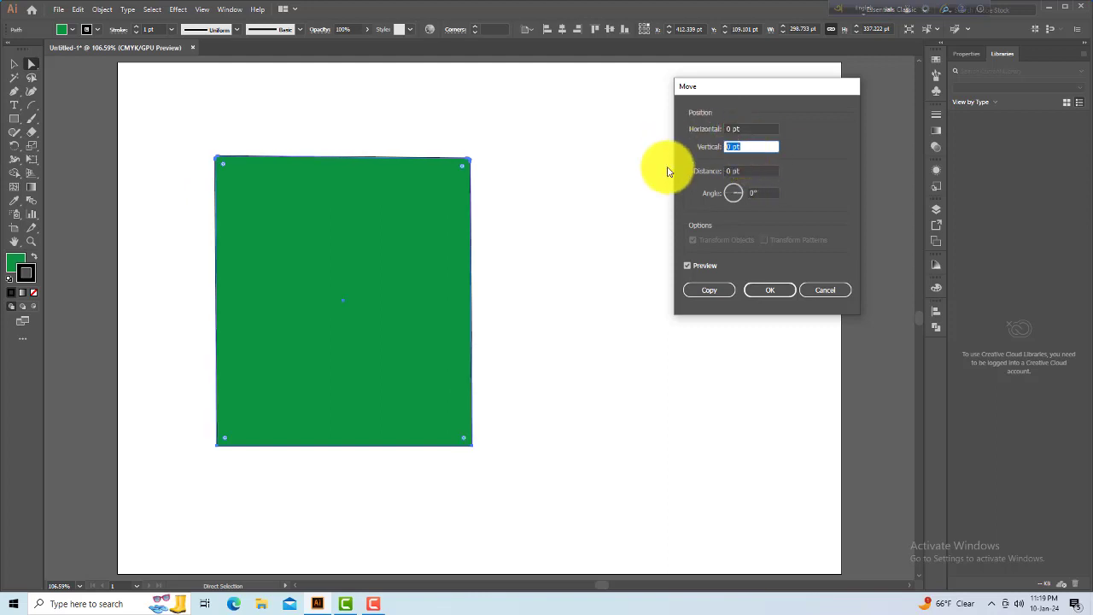
text(50)
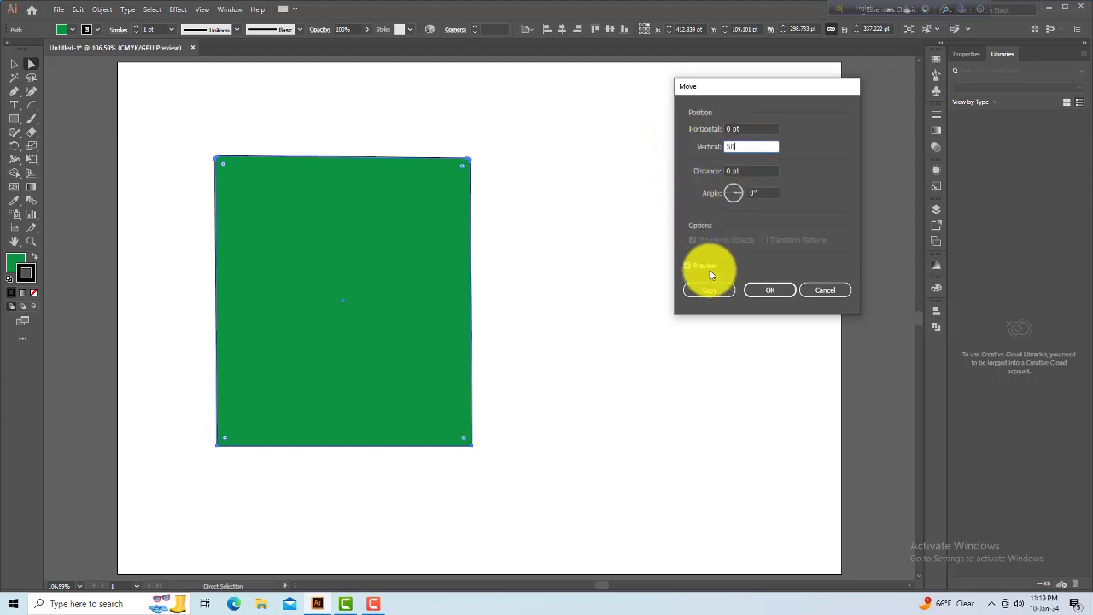
click(706, 270)
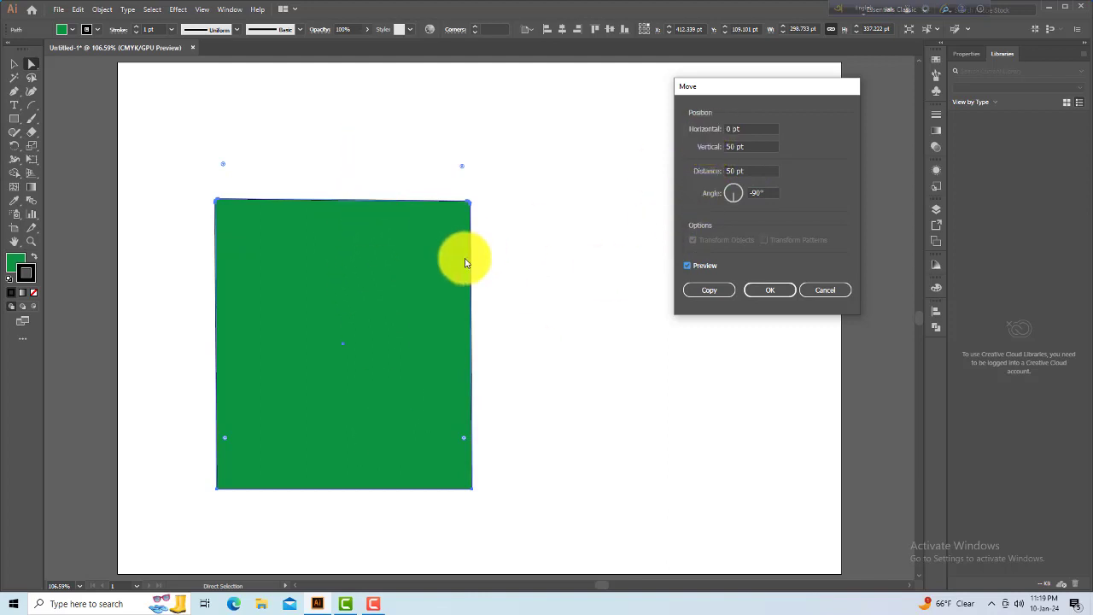
click(722, 146)
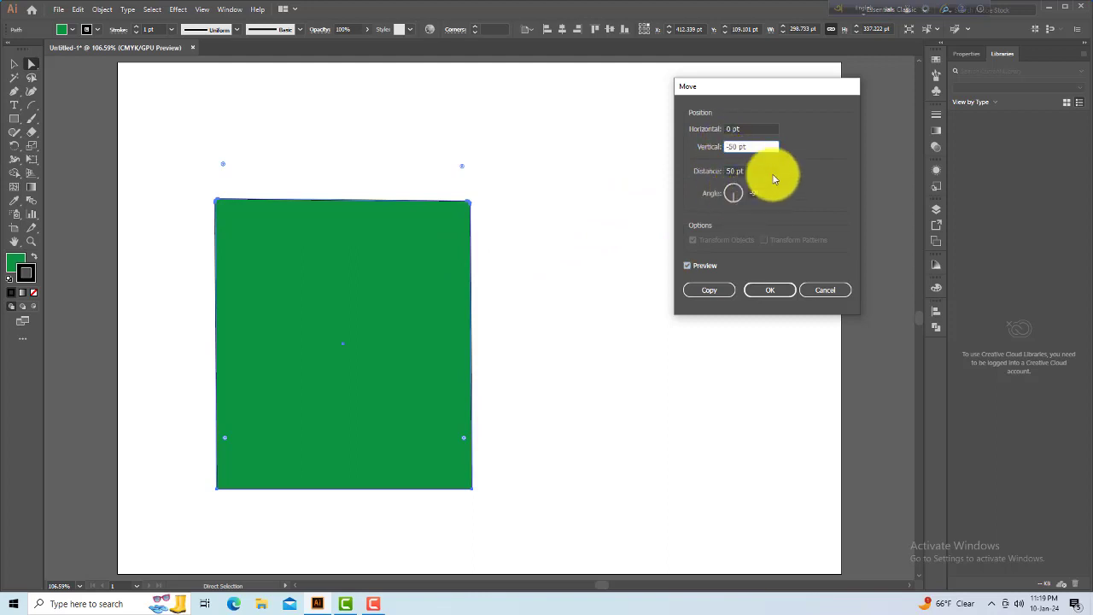
click(694, 270)
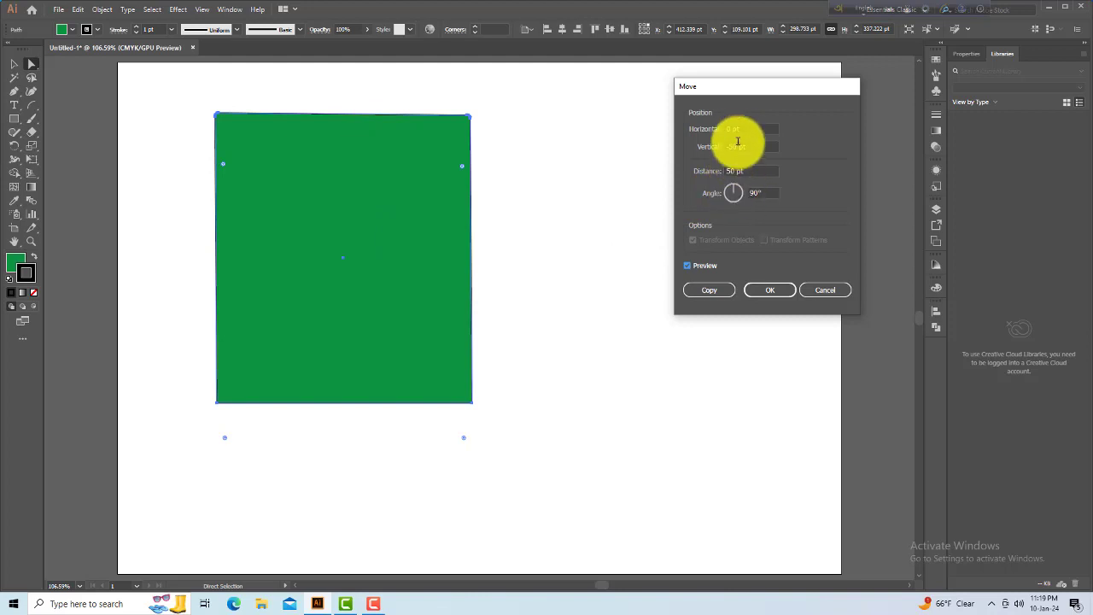
- Set both the horizontal and vertical move distances to 50 pt, and create a copy of the shape at that offset
drag(740, 128, 702, 129)
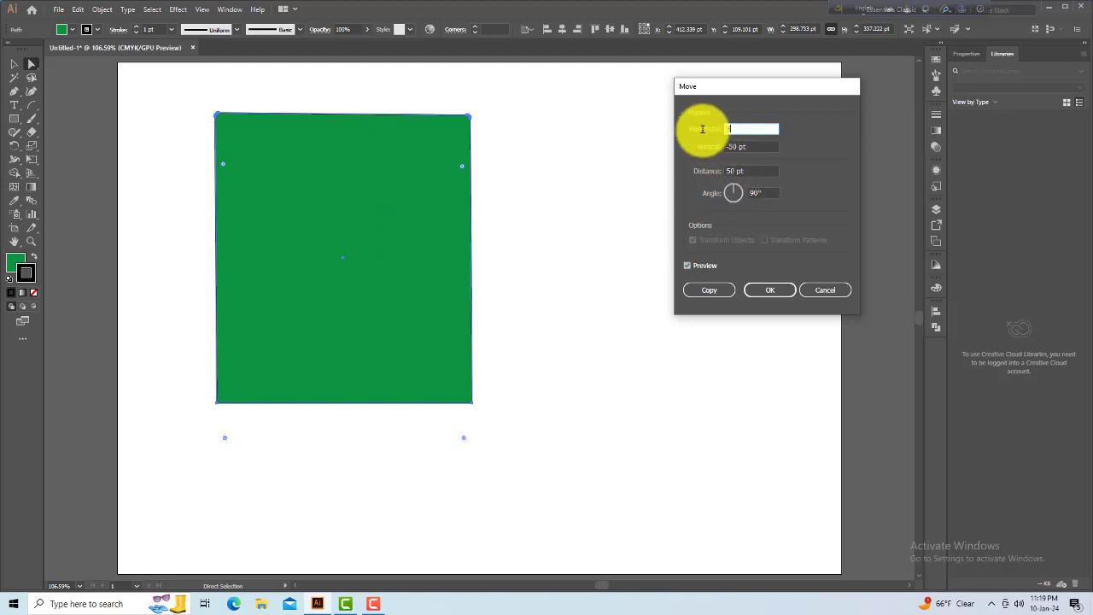
drag(738, 146, 720, 147)
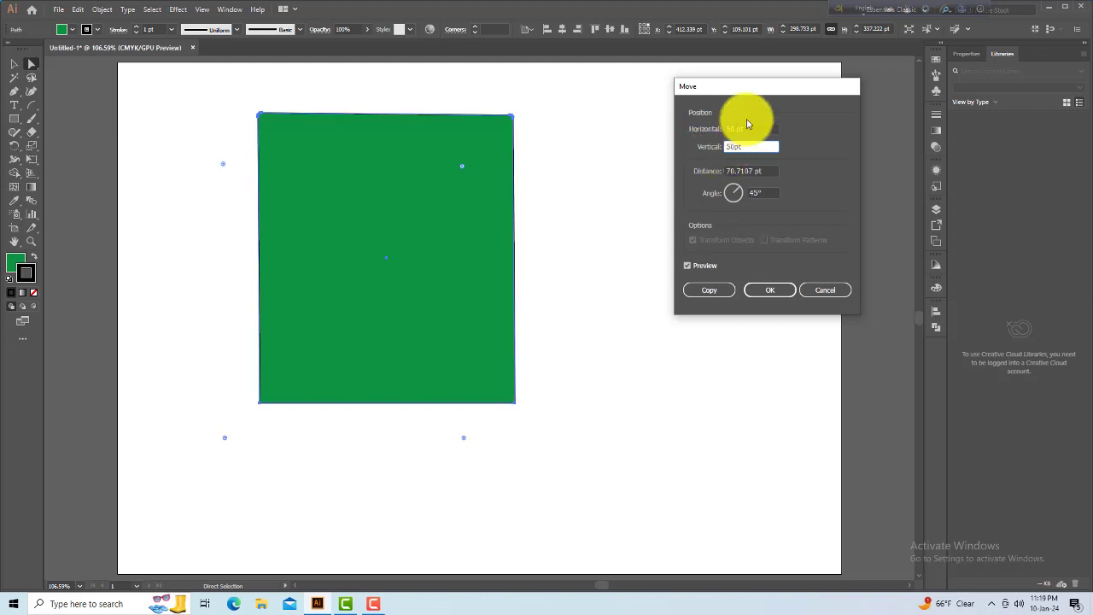
text(50)
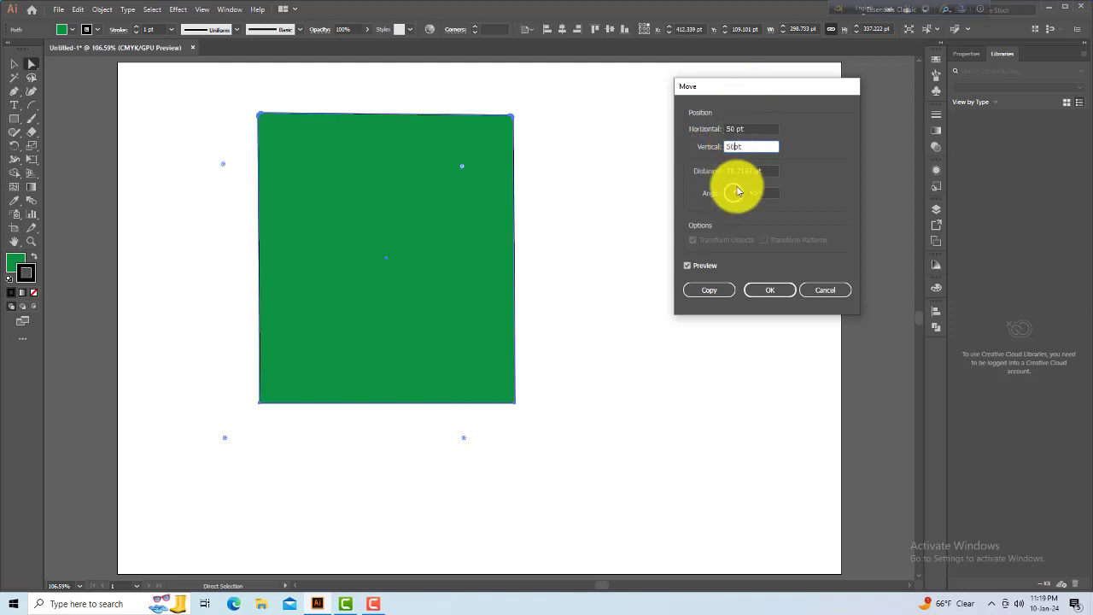
click(710, 270)
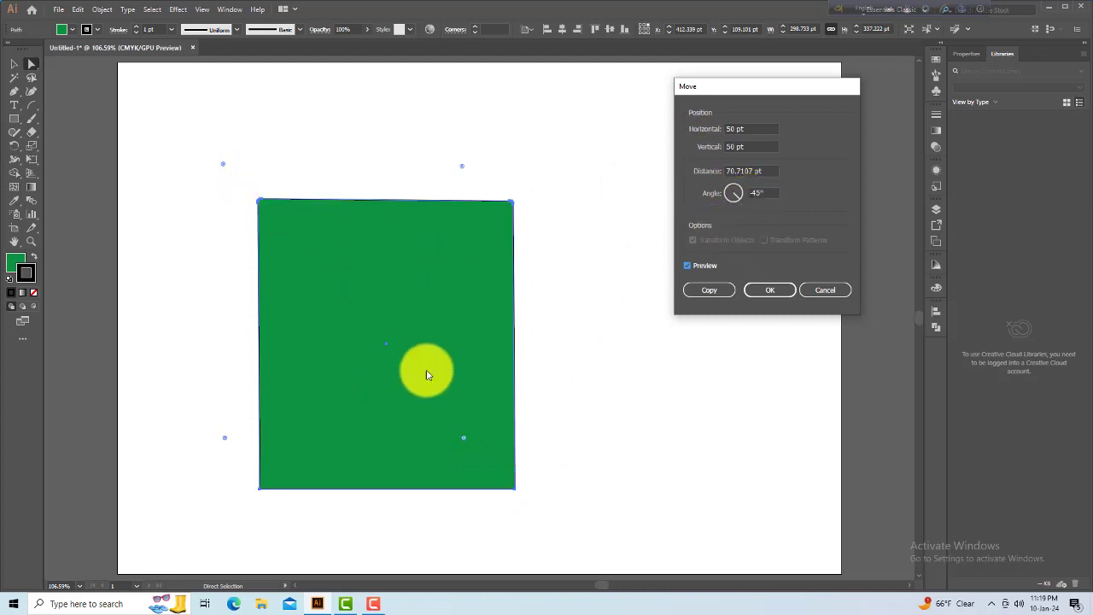
click(700, 266)
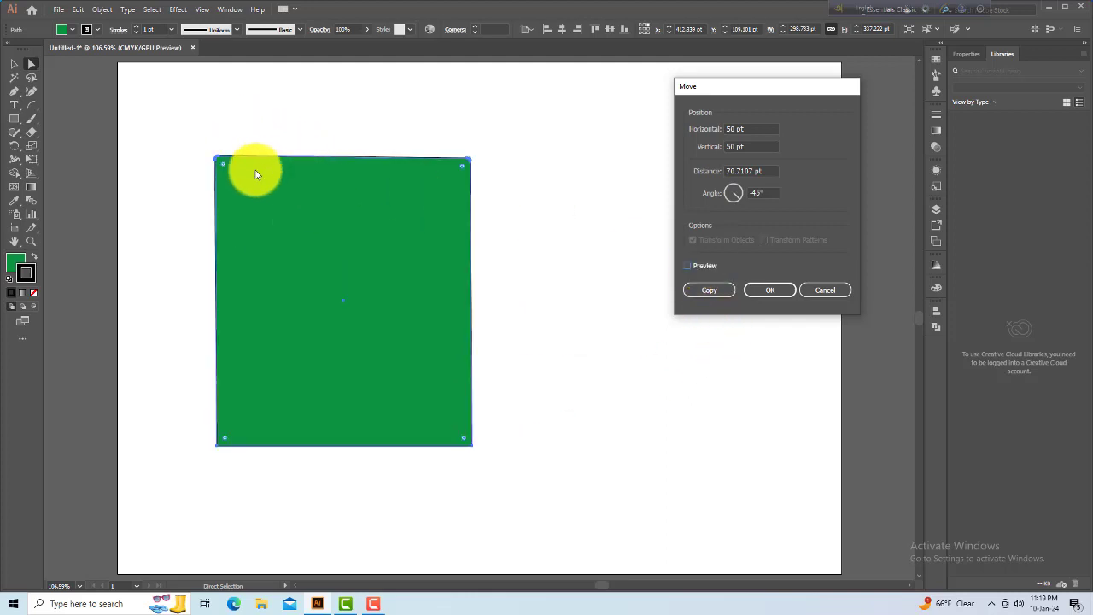
click(709, 267)
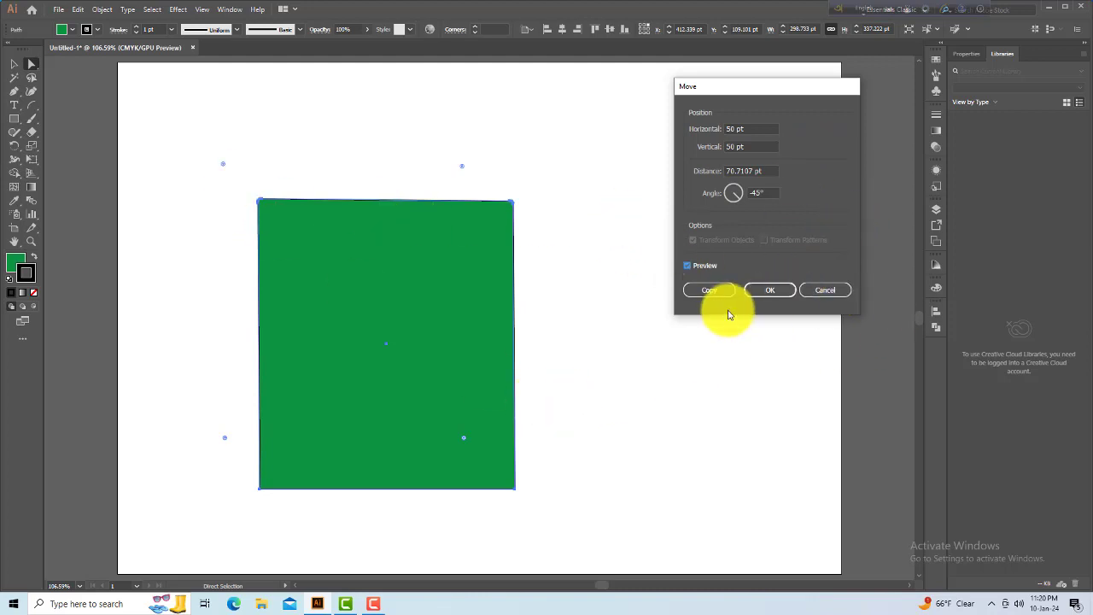
click(709, 291)
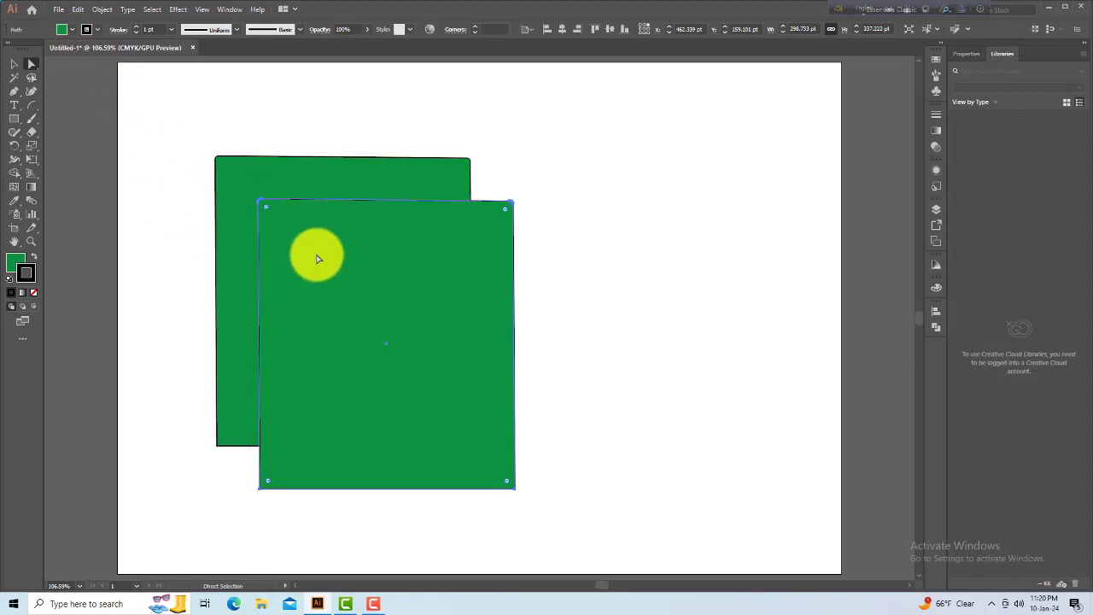
- Fill the copied shape with orange and move it right, partly off the green original
click(74, 31)
click(35, 59)
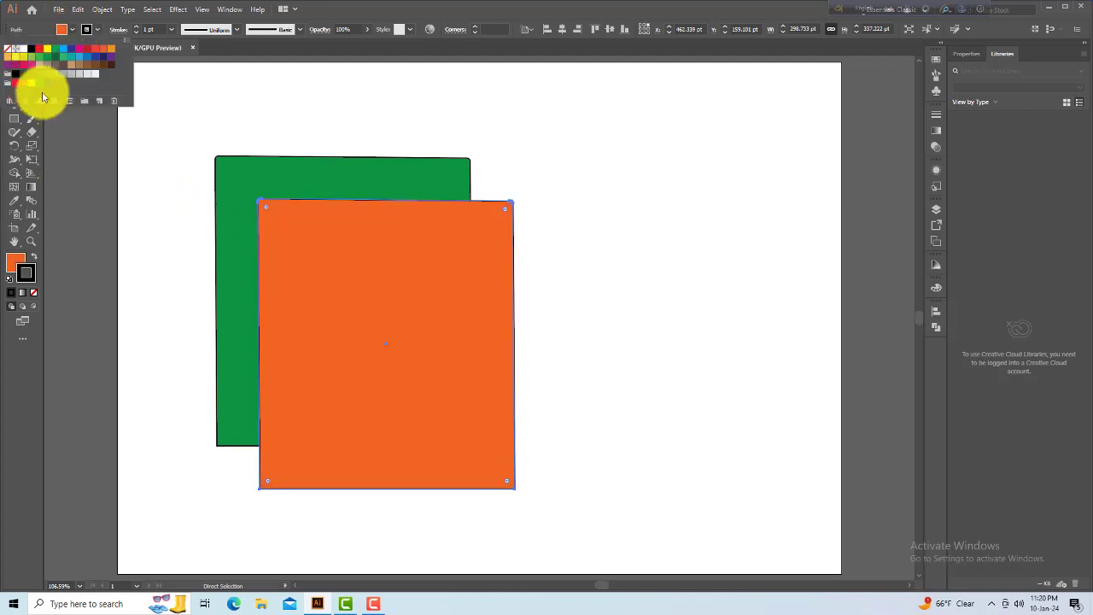
click(150, 232)
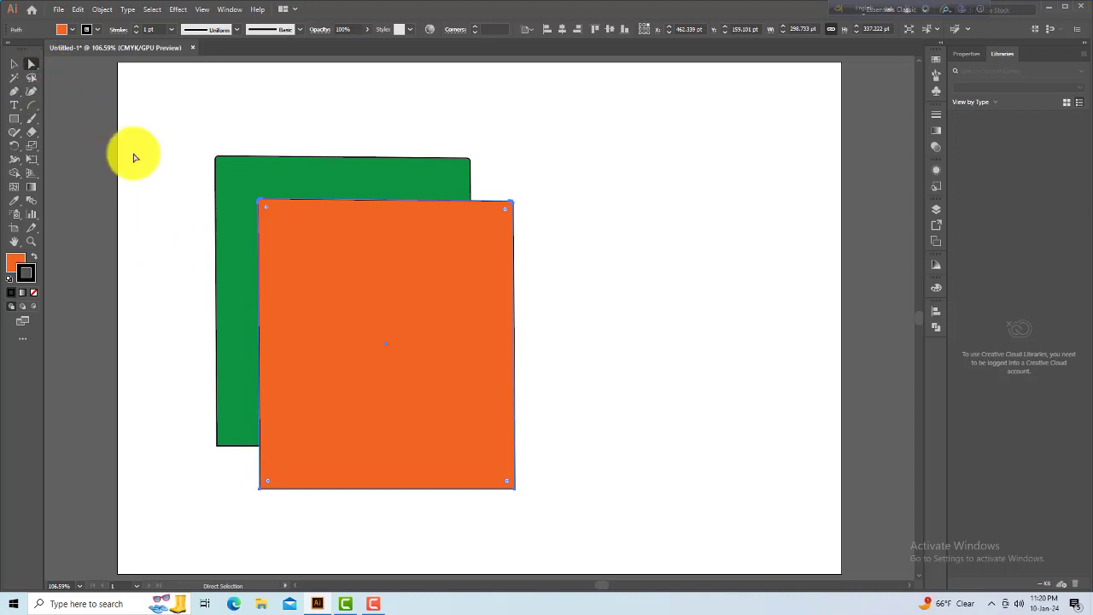
drag(400, 258, 581, 239)
- Delete the green and orange shapes from the artboard
drag(621, 406, 621, 407)
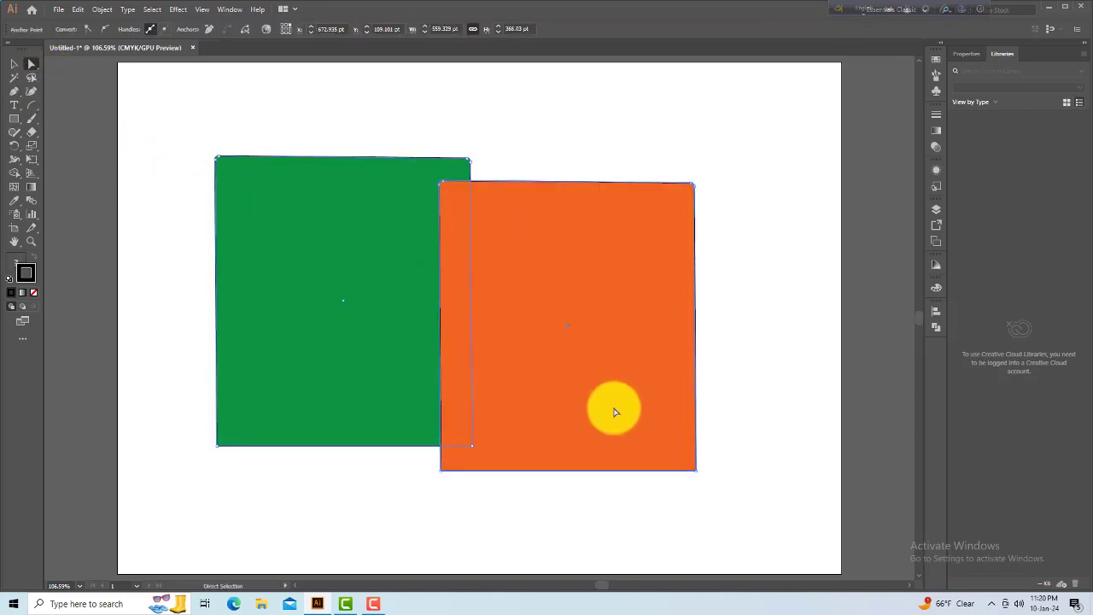
key(Delete)
drag(299, 110, 735, 560)
key(Delete)
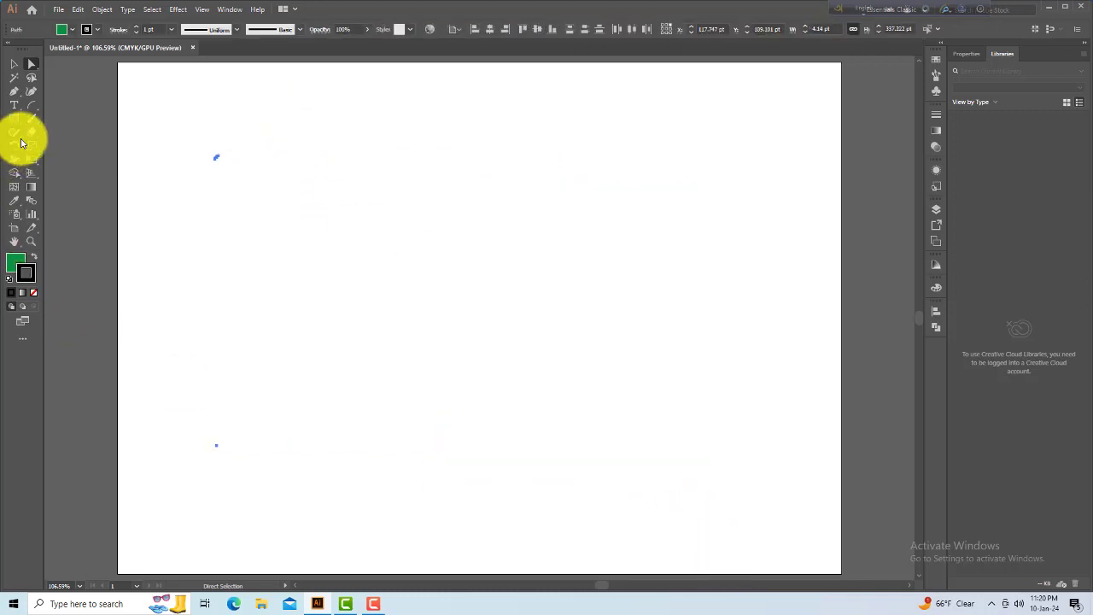
- Draw a circle about 213 pt in diameter near the middle of the artboard, with no fill and a black stroke
drag(22, 128, 49, 143)
drag(414, 293, 505, 381)
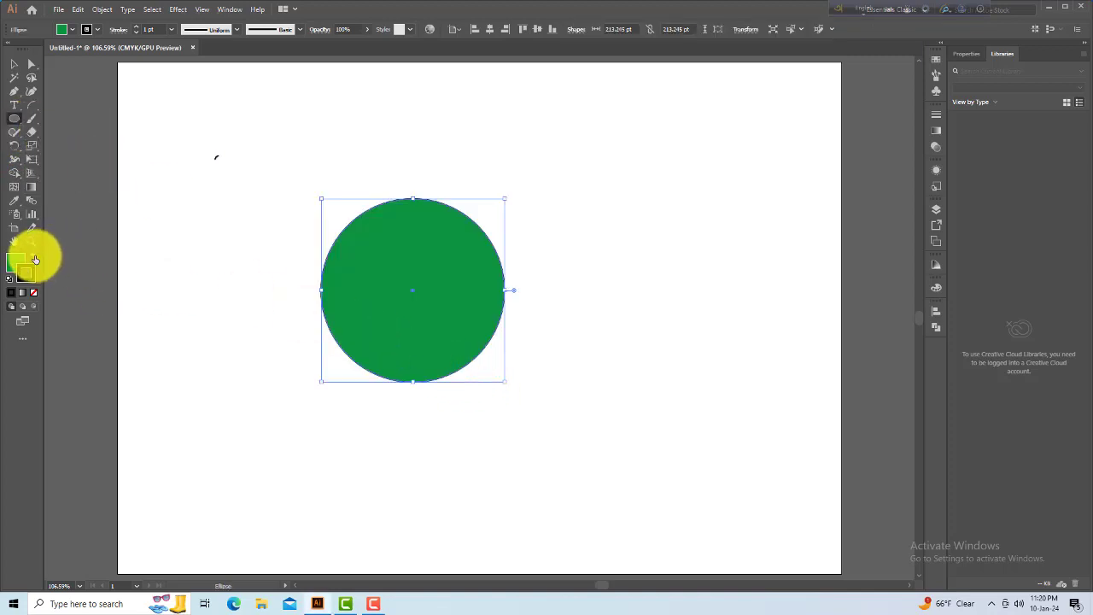
click(33, 257)
click(35, 293)
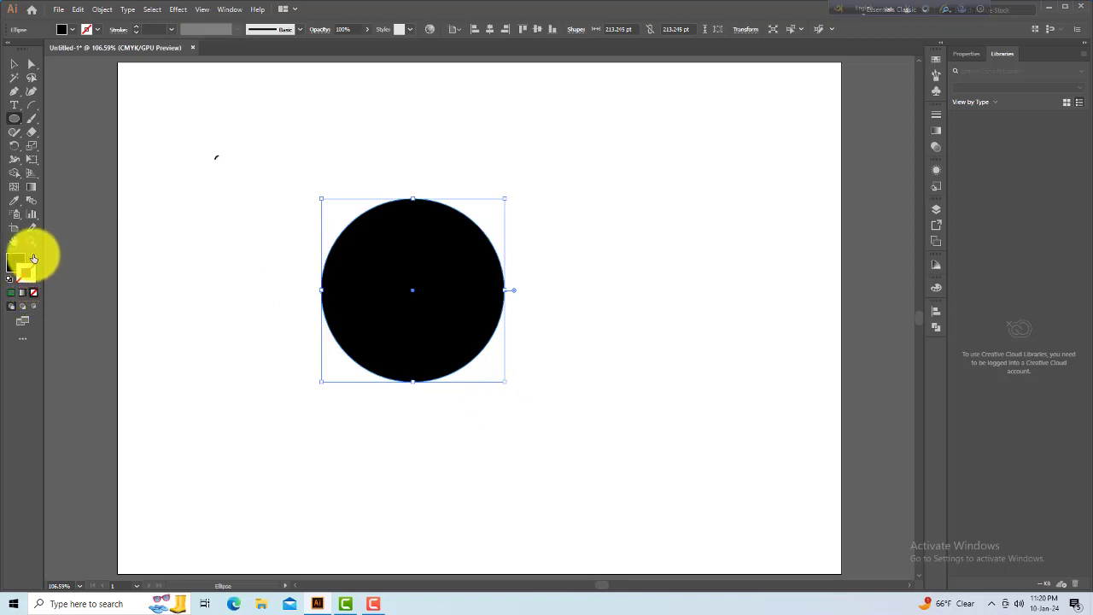
click(33, 256)
- Move the circle horizontally to the left on the artboard and deselect it
click(13, 63)
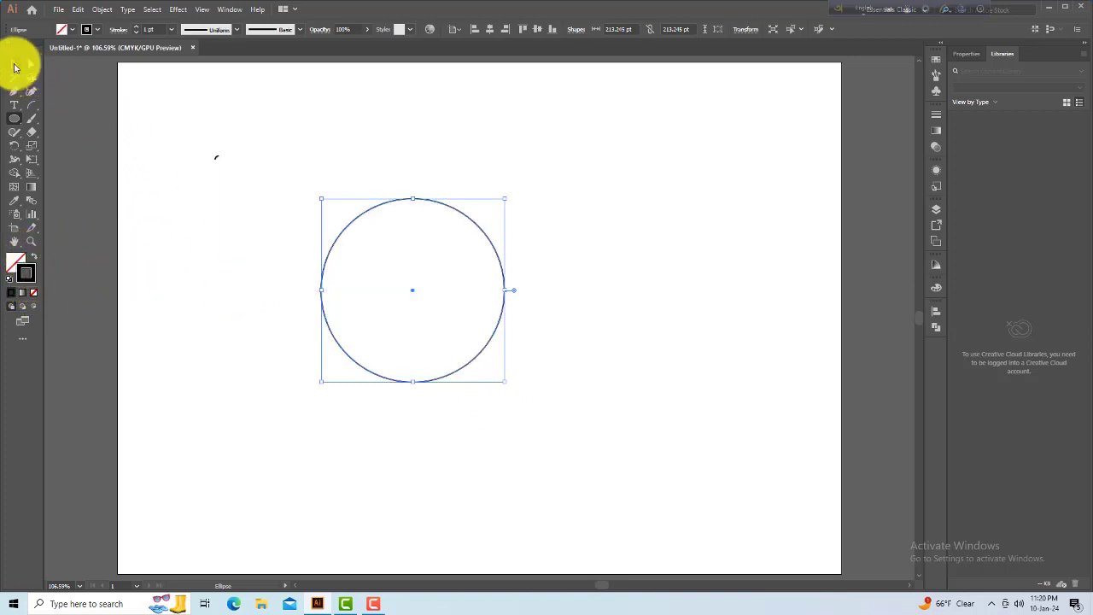
click(336, 220)
click(434, 299)
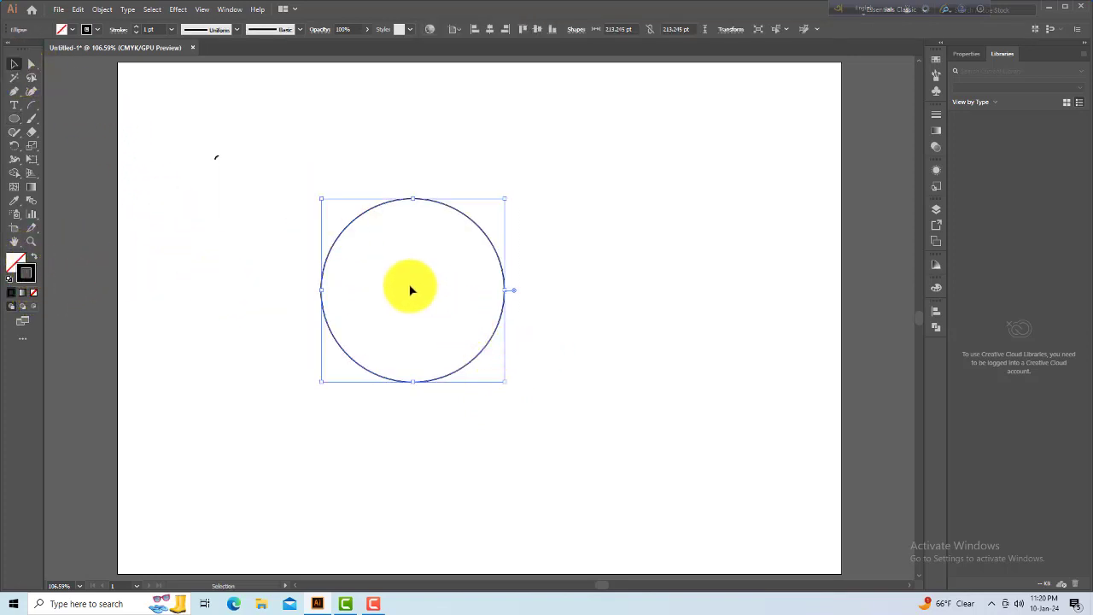
drag(411, 295, 302, 295)
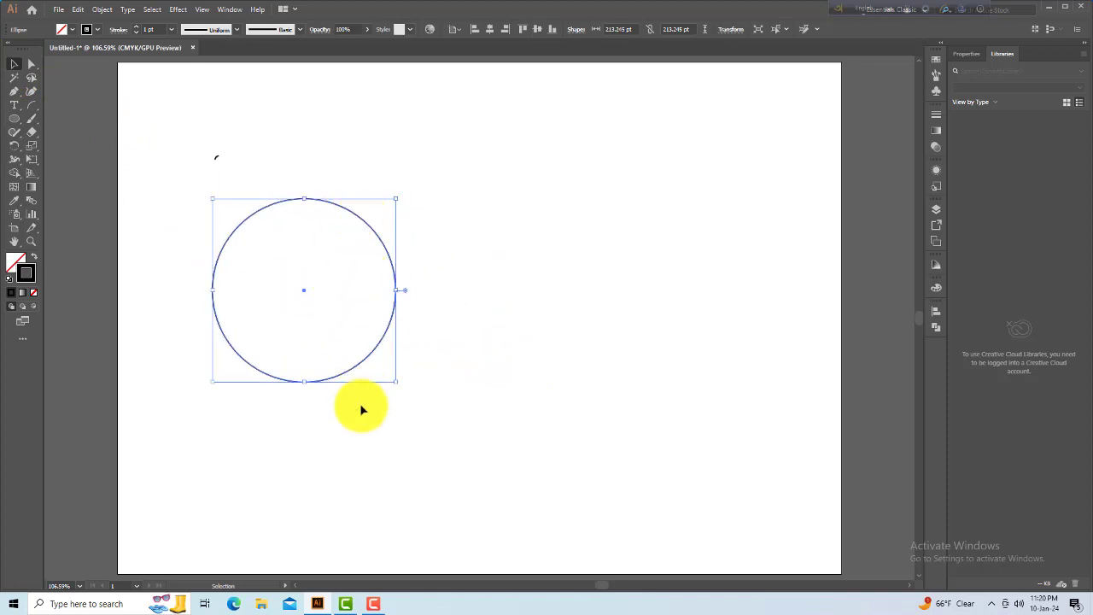
click(382, 435)
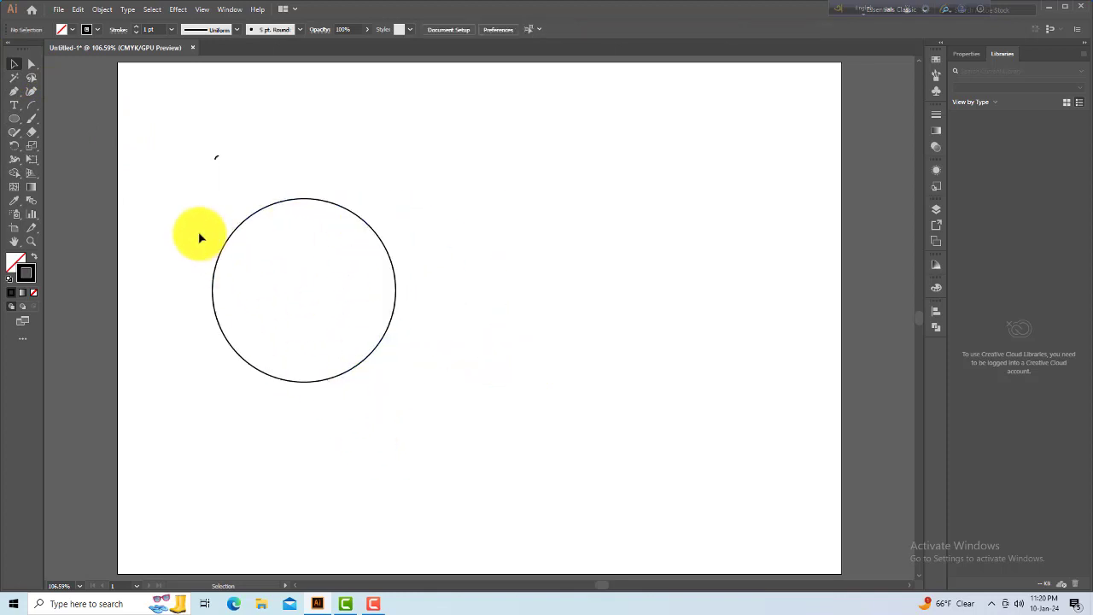
- Delete the circle's bottom anchor point so only the upper semicircular arc is left, and deselect the arc
click(31, 66)
drag(190, 330, 449, 431)
key(Delete)
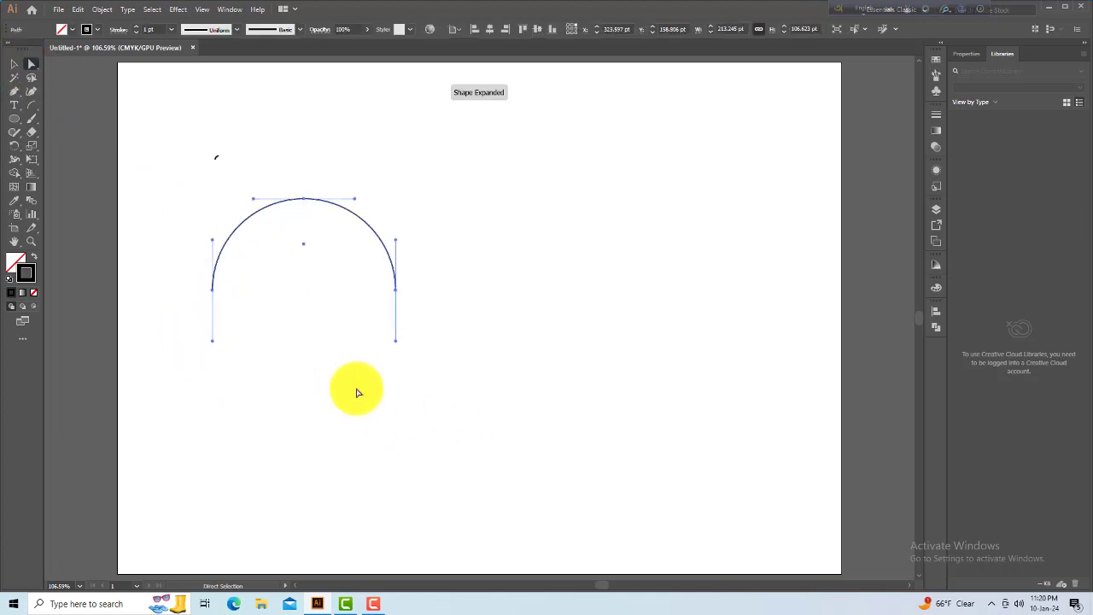
click(14, 64)
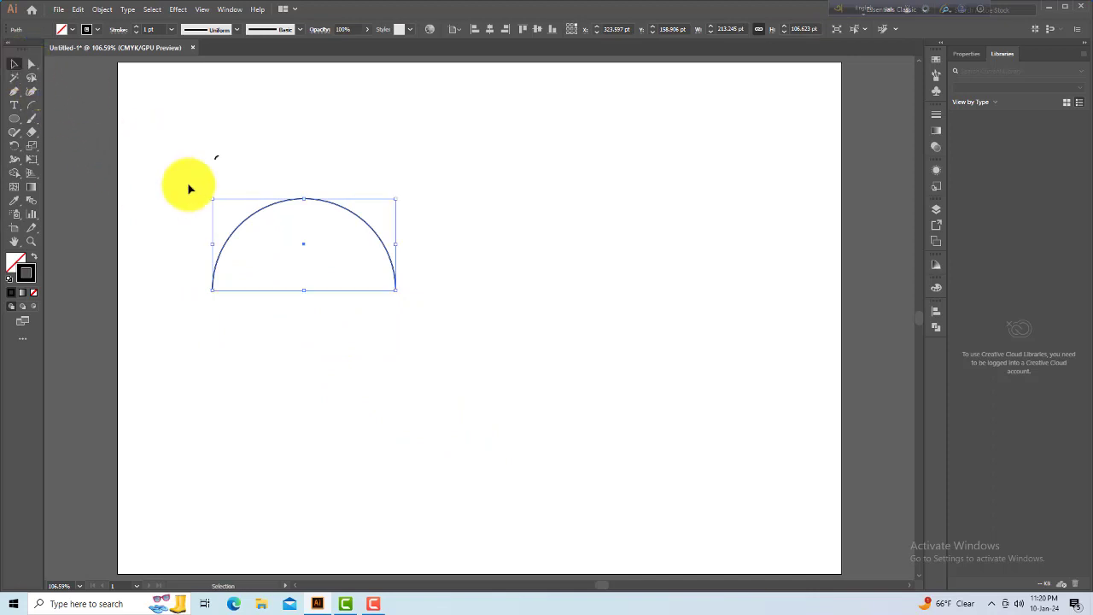
click(248, 306)
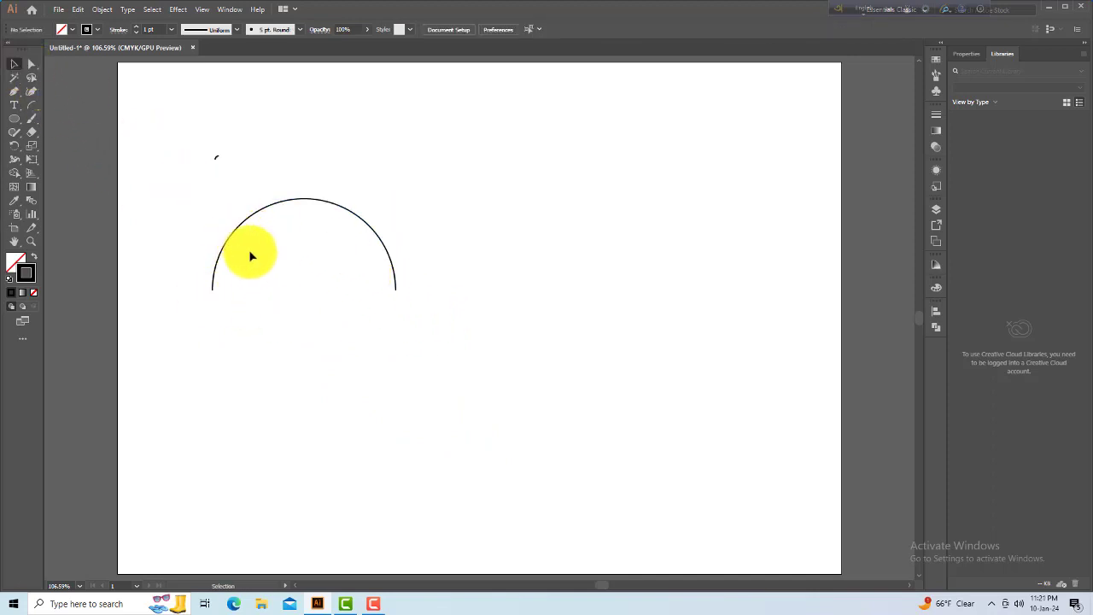
- Undo the deletion of the circle's bottom anchor point to restore the full circle, and leave it deselected
key(ctrl+z)
key(ctrl+z)
click(416, 281)
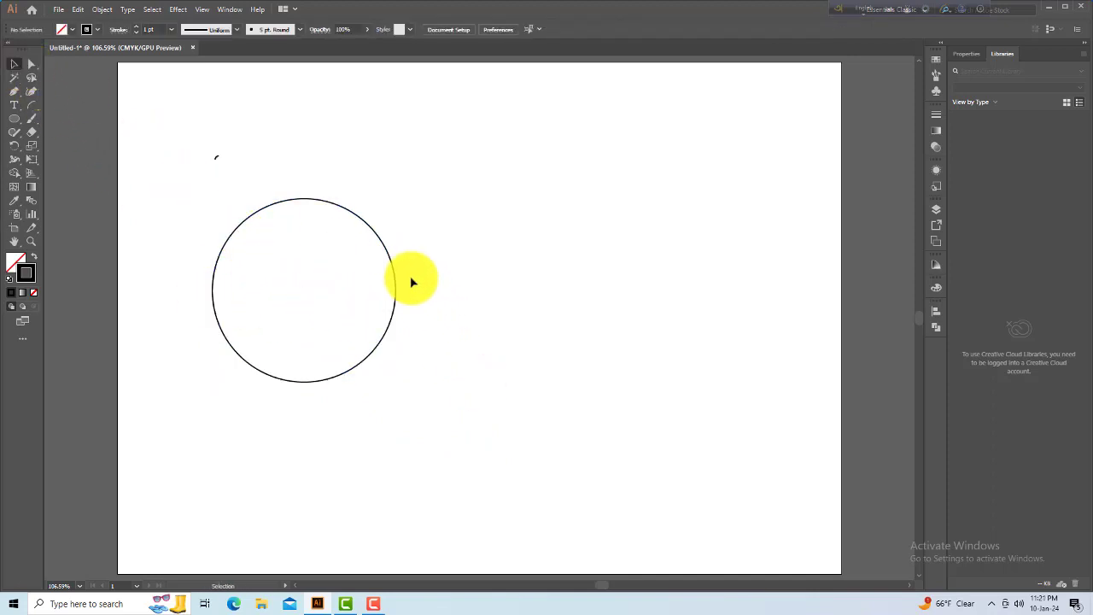
drag(370, 201, 422, 422)
click(422, 422)
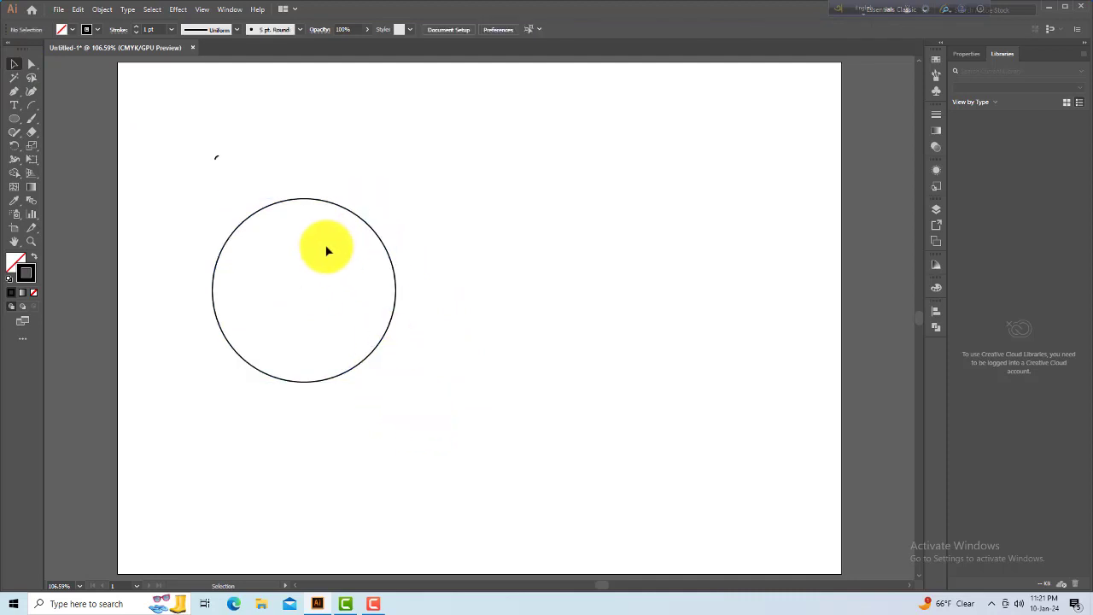
- Delete the circle's right anchor point with the Direct Selection tool, and undo the deletion
click(31, 64)
drag(387, 204, 418, 422)
key(Delete)
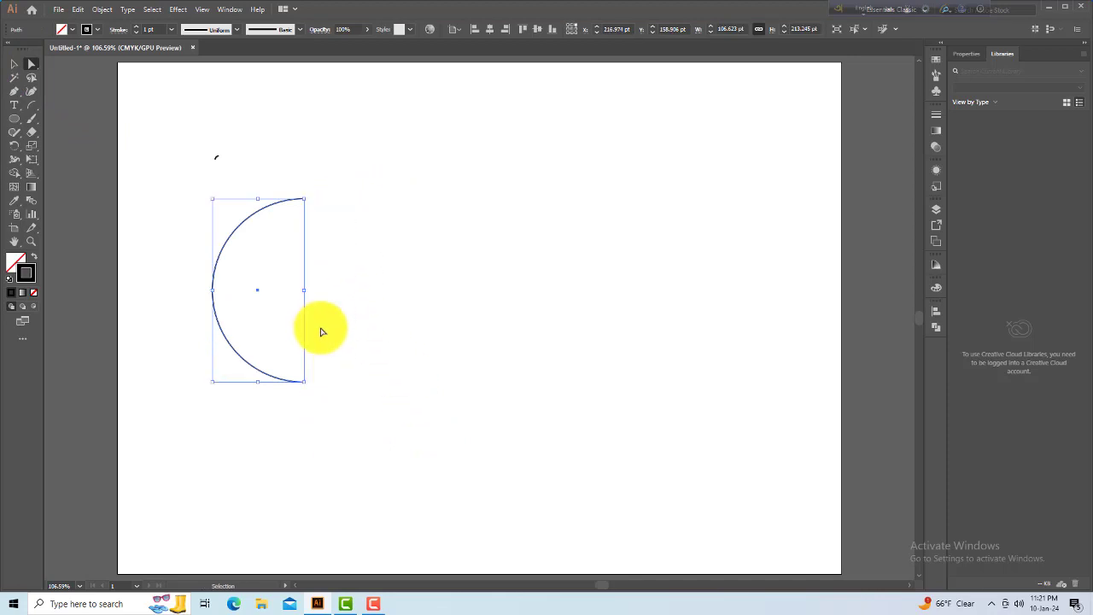
key(ctrl+z)
key(ctrl+z)
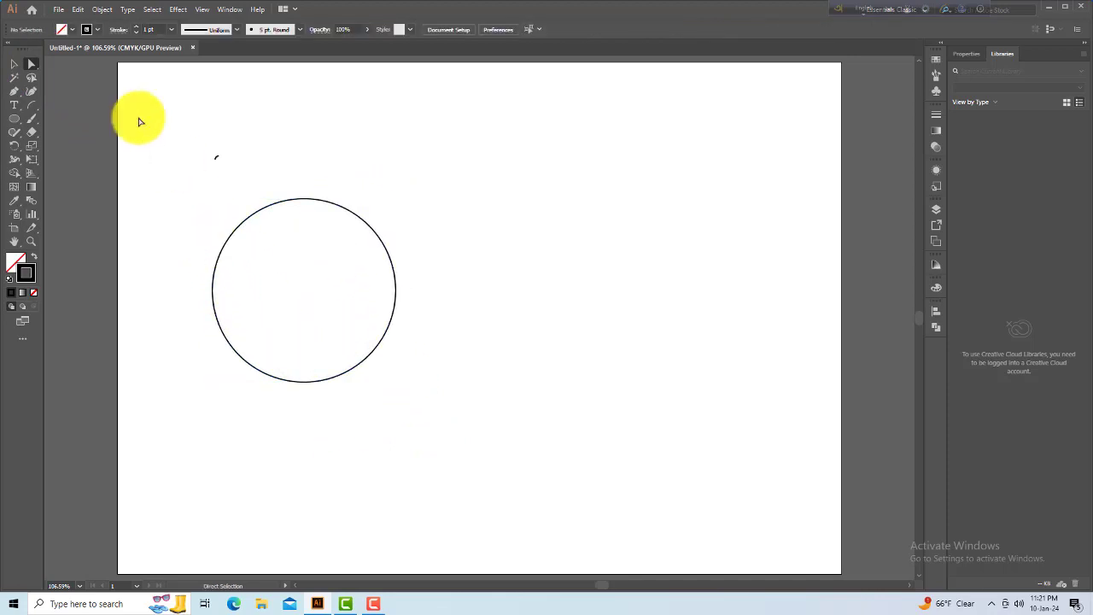
- Delete the circle's left anchor point so only the right semicircular arc is left, and deselect the arc
drag(214, 203, 253, 374)
key(Delete)
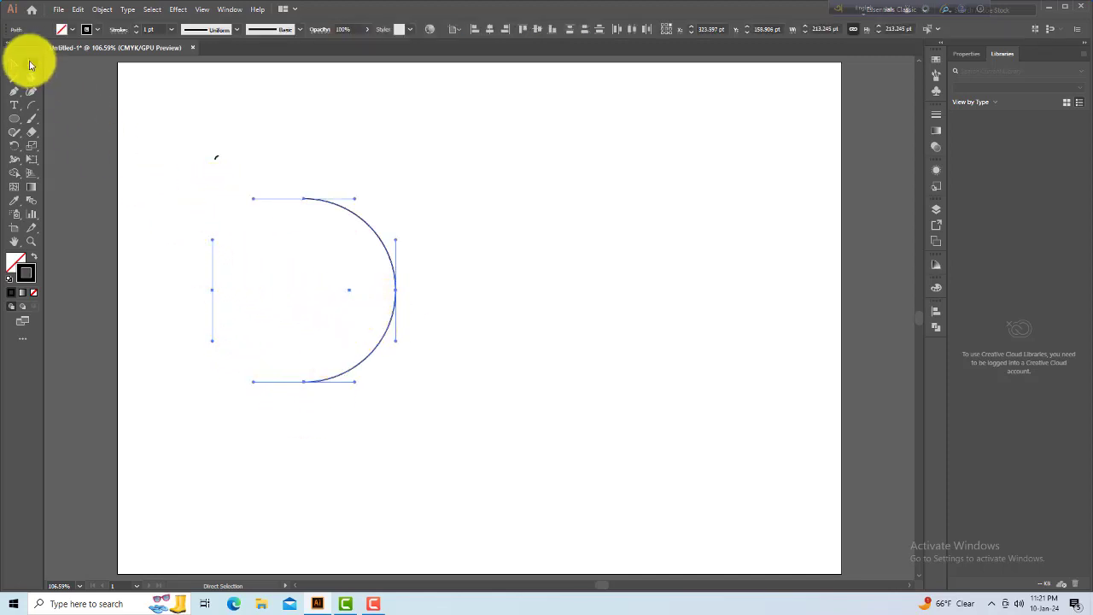
click(222, 376)
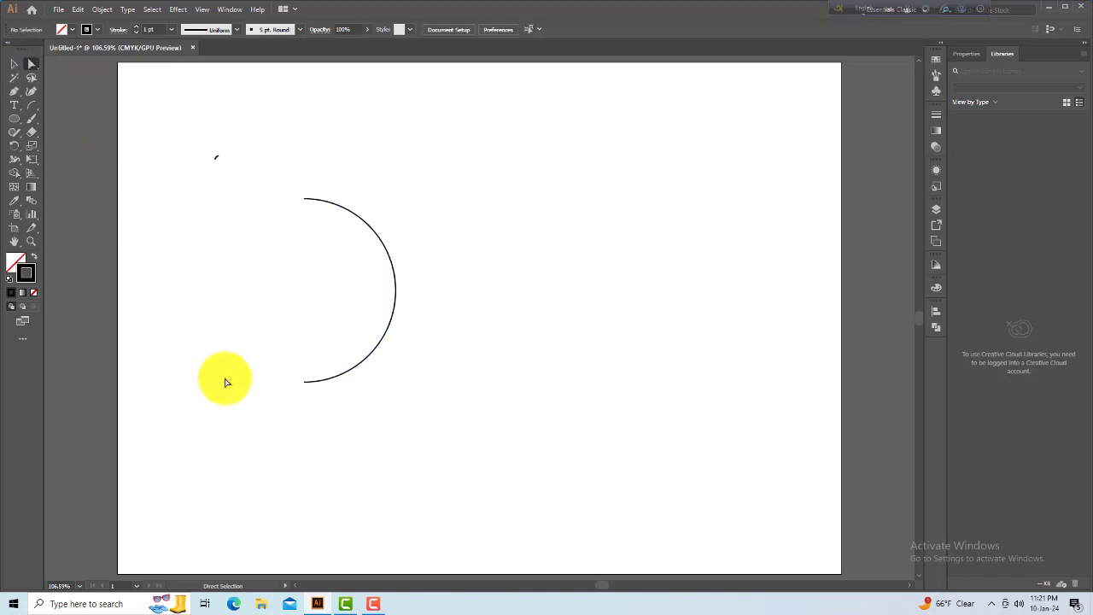
- Select the whole right semicircular arc and delete it from the artboard
click(13, 65)
drag(267, 185, 443, 424)
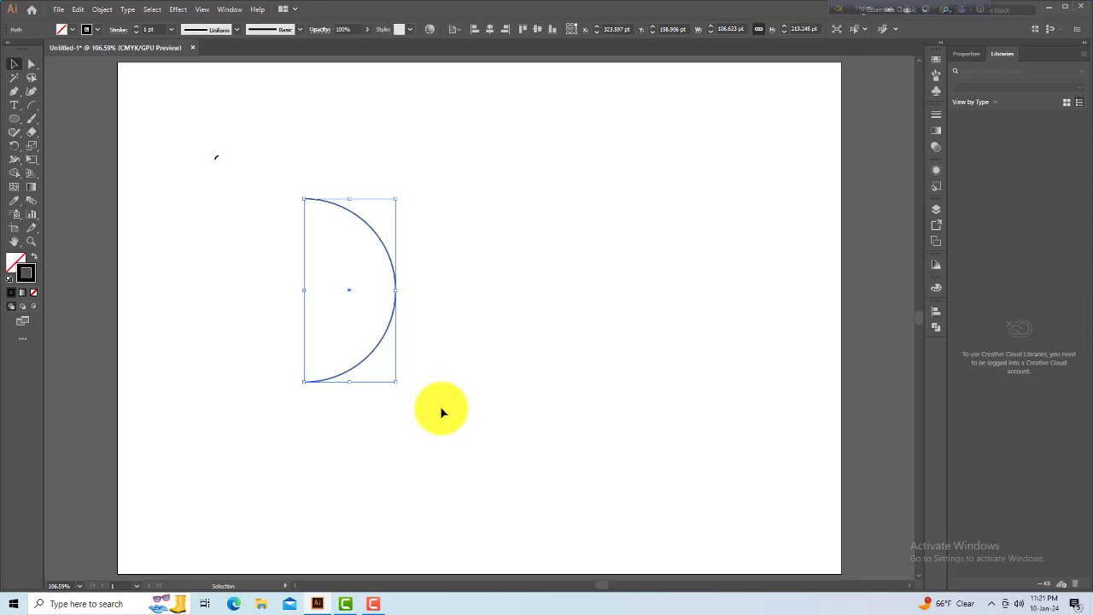
key(Delete)
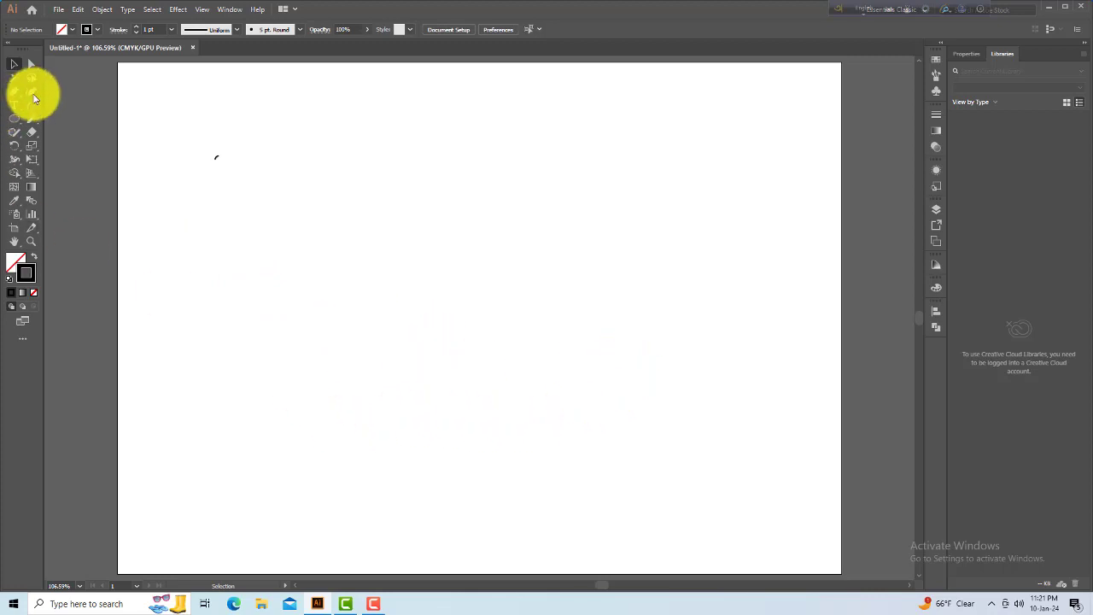
- Draw a circle about 117 pt in diameter with no fill and a black stroke, across the artboard's left edge
click(13, 120)
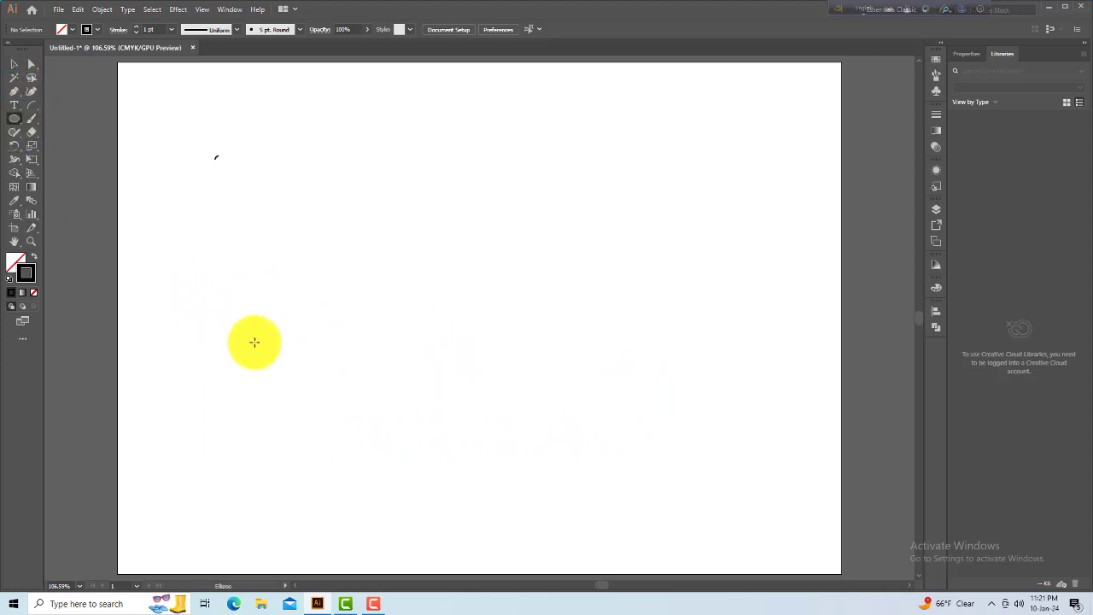
drag(154, 303, 205, 353)
click(14, 64)
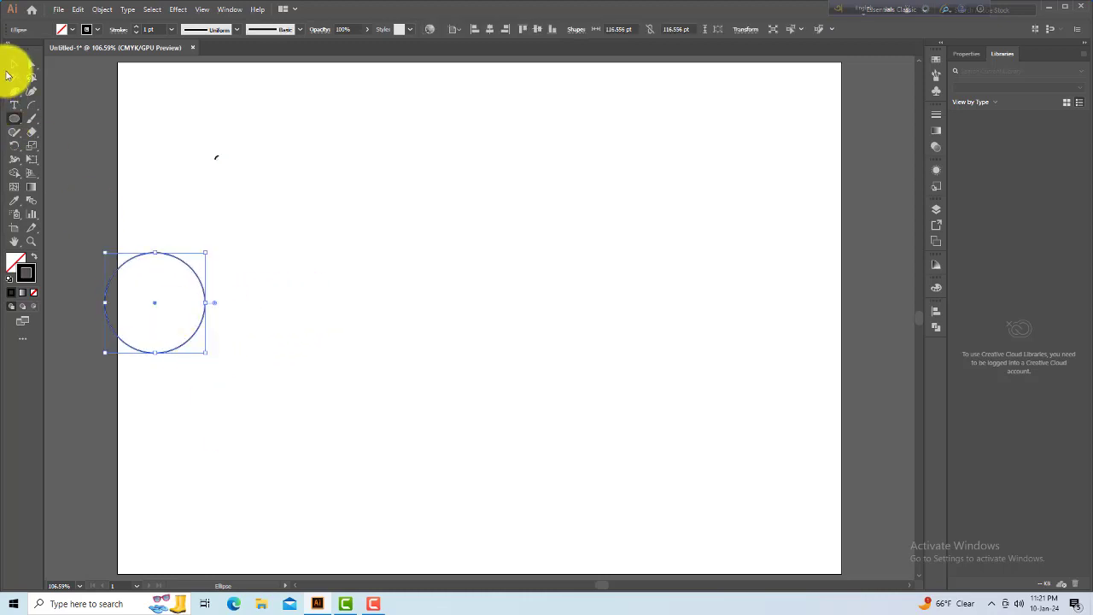
- Shift the circle fully onto the artboard and copy it rightward into a horizontal row of six evenly spaced circles, with nothing selected
drag(158, 310, 309, 317)
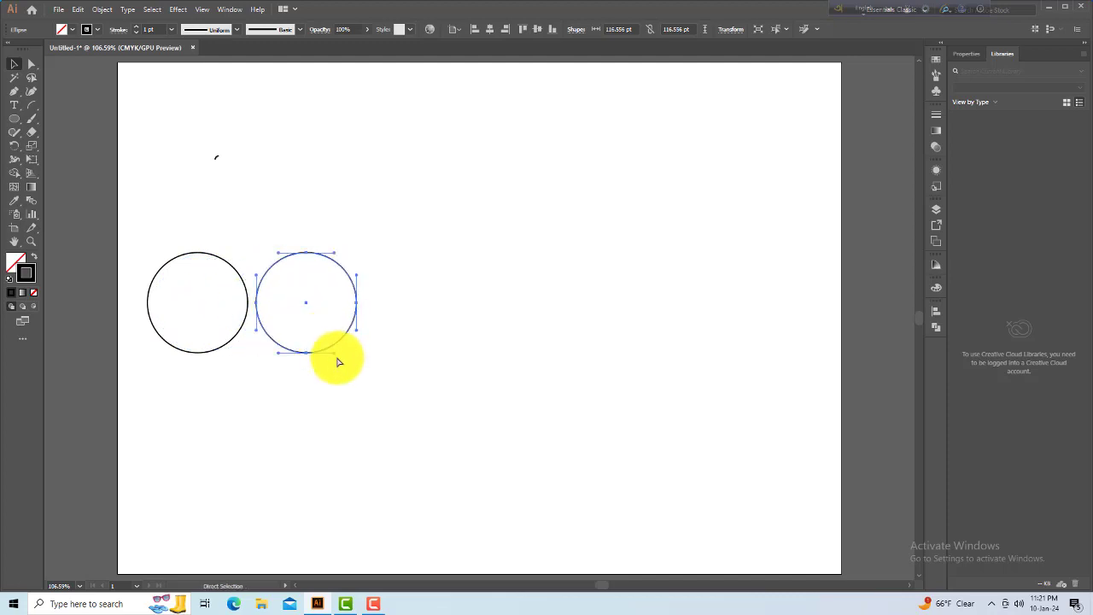
key(ctrl+d)
key(ctrl+d)
key(ctrl+d)
key(ctrl+d)
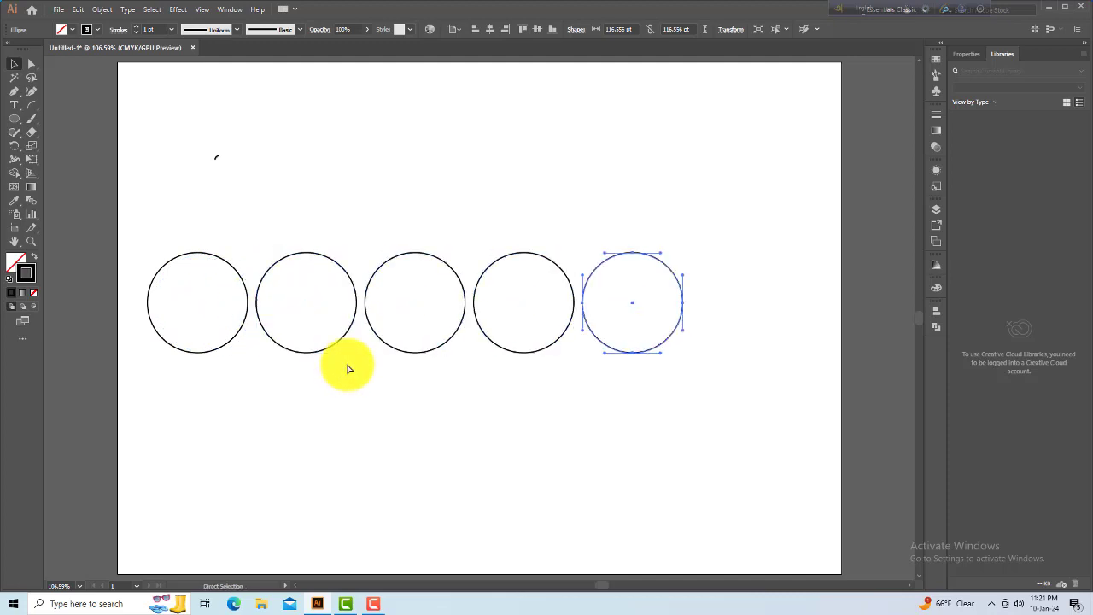
key(v)
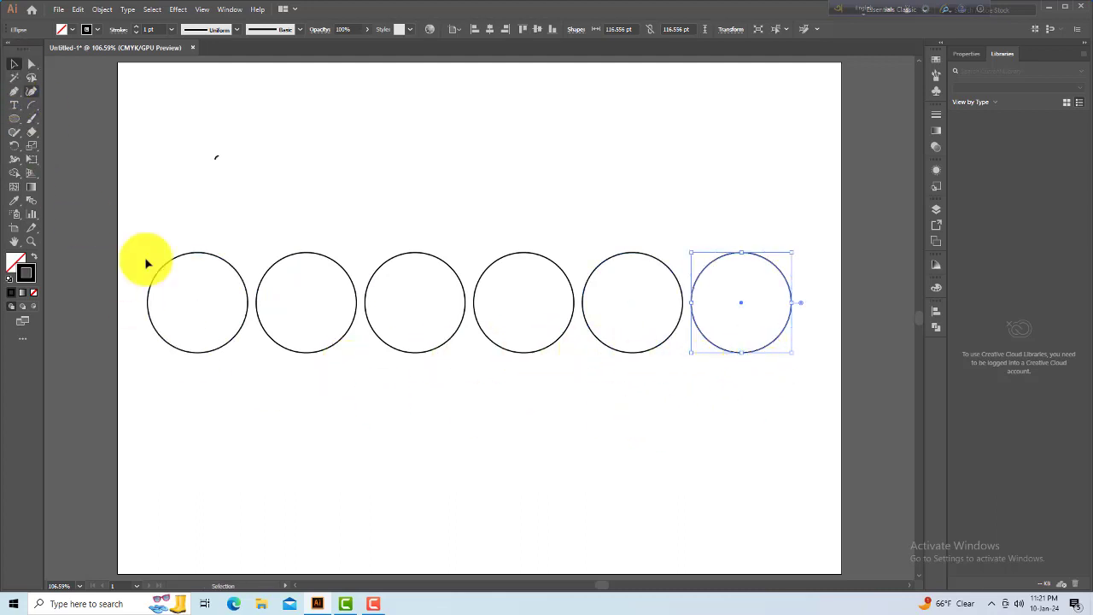
click(213, 373)
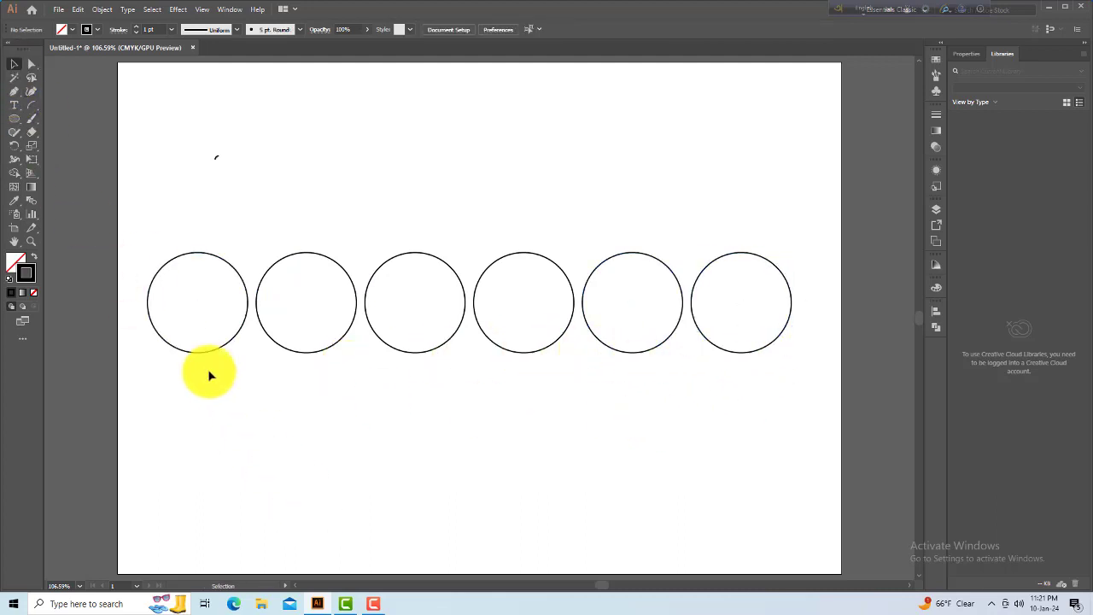
- Delete the bottom anchor points of all six circles together to leave a row of upper semicircular arcs, and deselect them
click(31, 64)
drag(134, 334, 725, 444)
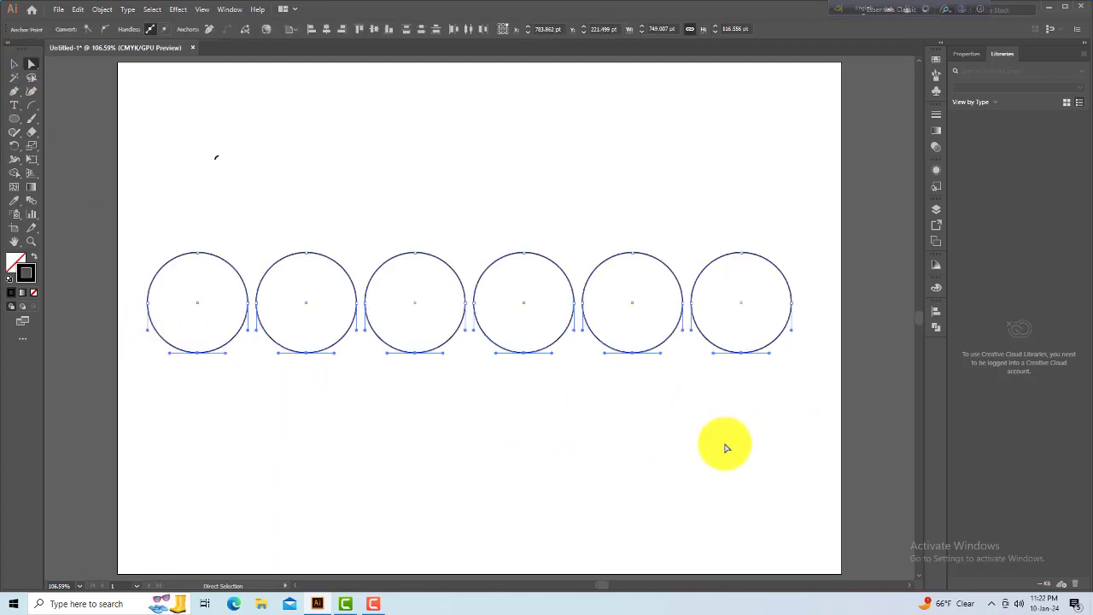
key(Delete)
click(622, 447)
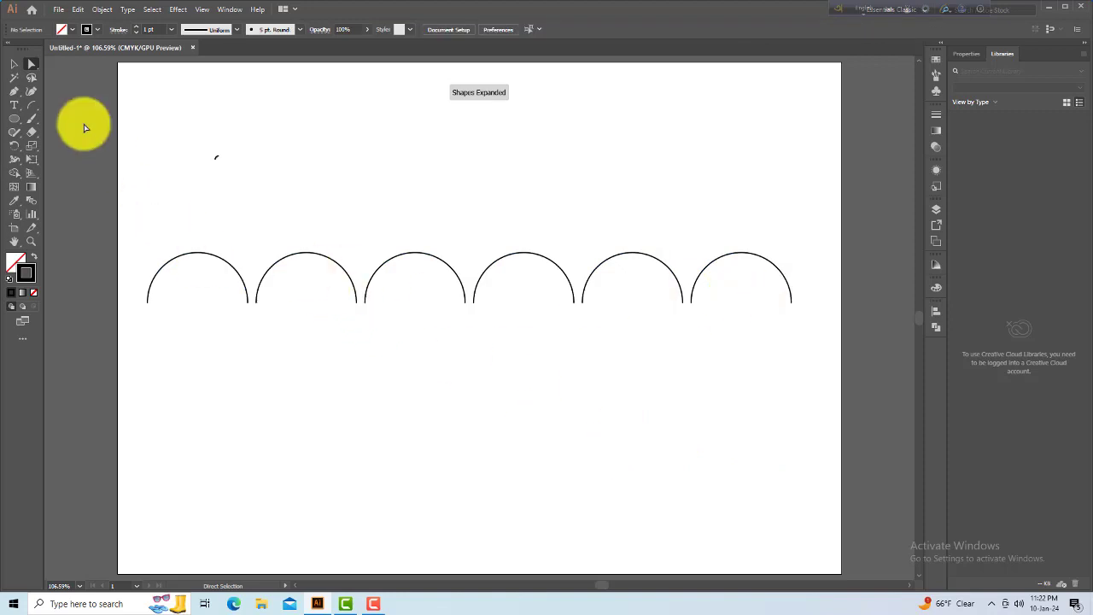
- Move the whole row of six arcs straight down by about its own height and deselect it
drag(122, 256, 854, 389)
drag(477, 300, 464, 351)
click(449, 420)
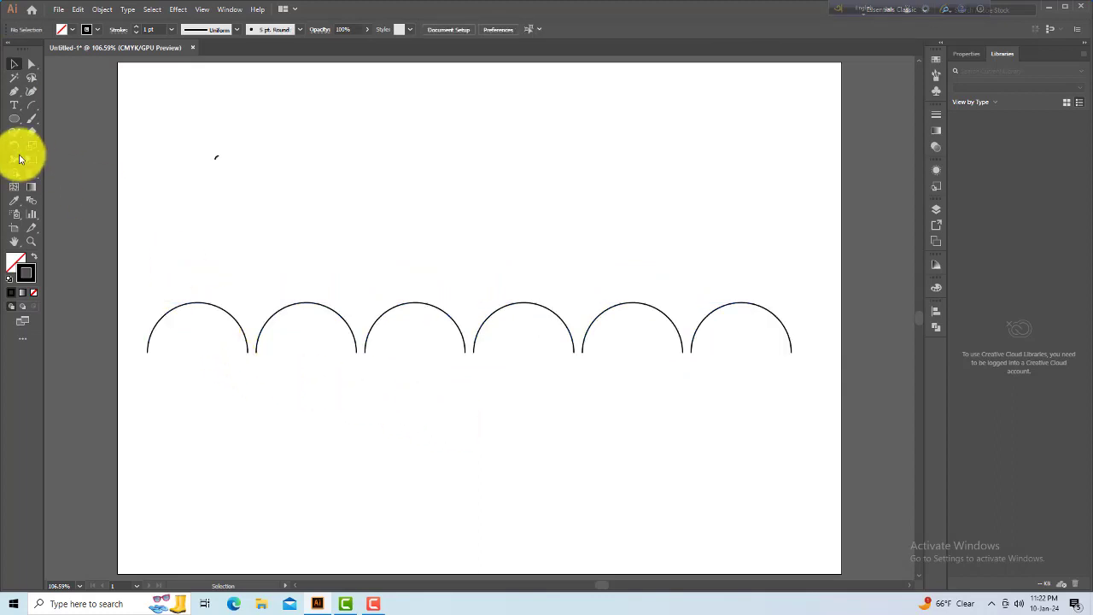
- Draw a vertical line about 980 pt long with the Line Segment tool and position it between the third and fourth arcs
click(33, 107)
click(70, 106)
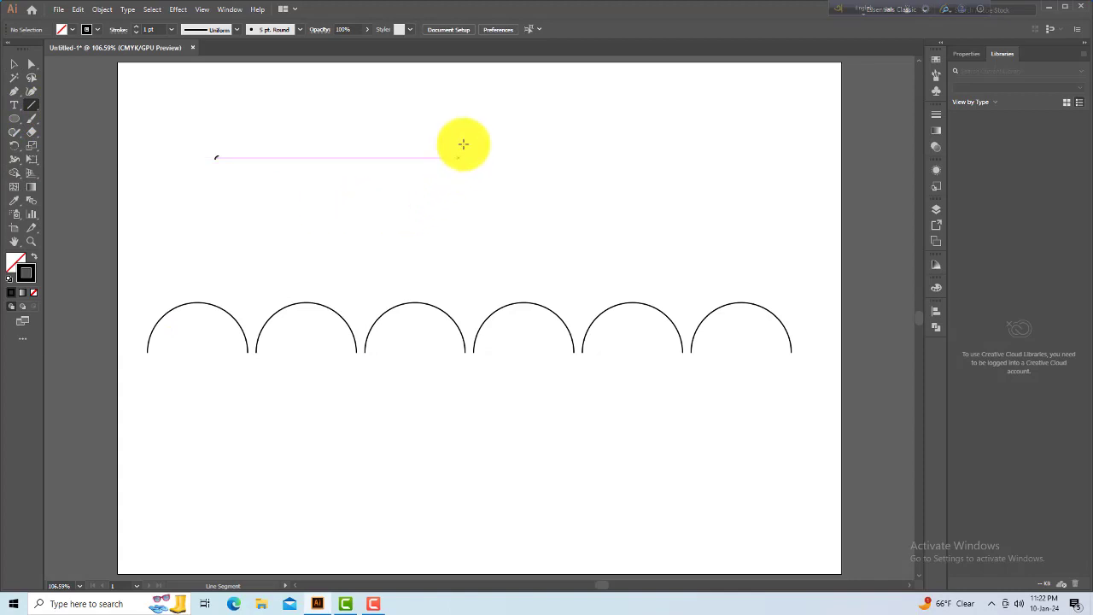
drag(462, 63, 469, 522)
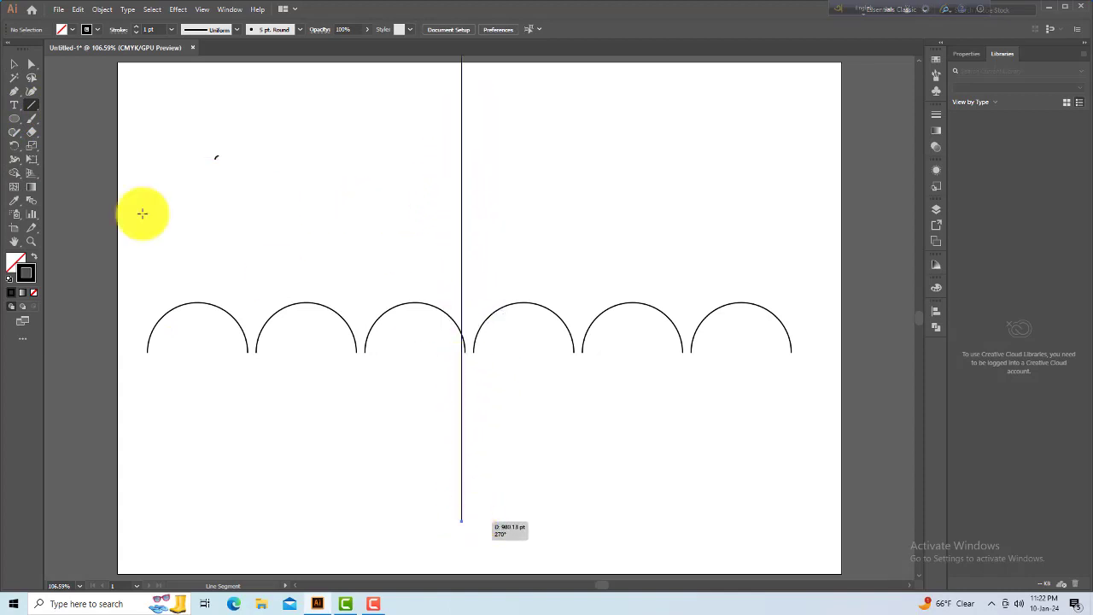
click(13, 64)
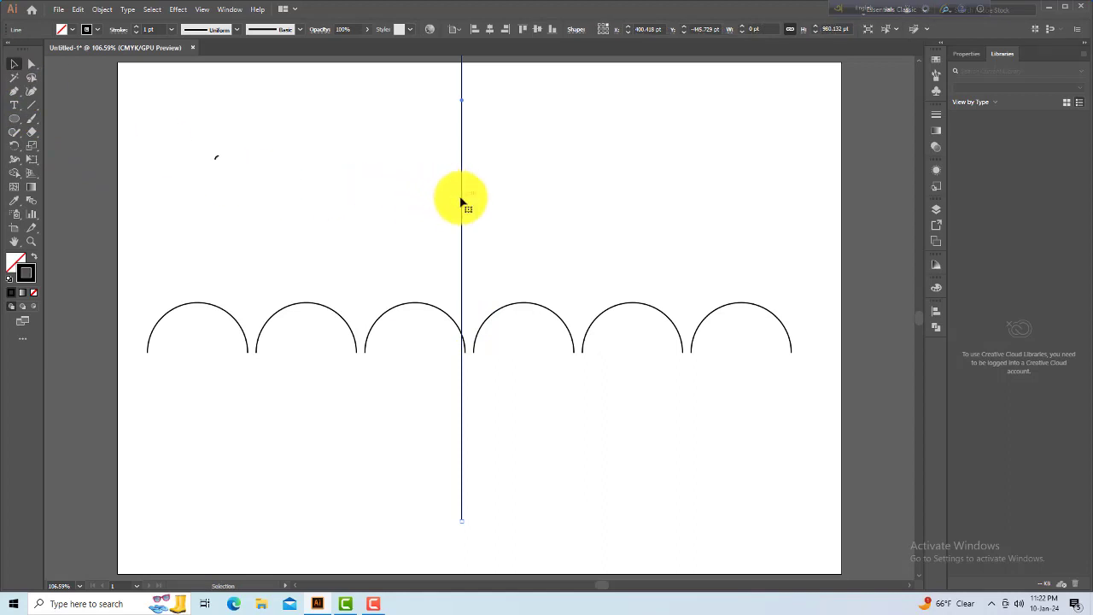
drag(462, 200, 469, 260)
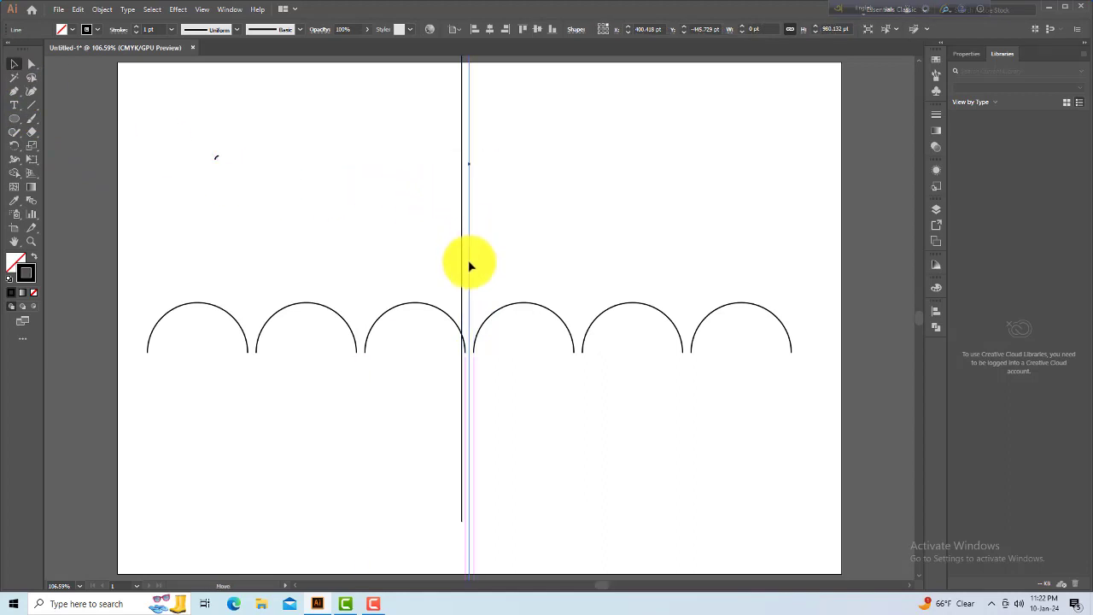
- Shorten the vertical line from both ends to about 465 pt so it lies within the artboard, extending above and below the arcs
key(ctrl+minus)
key(ctrl+minus)
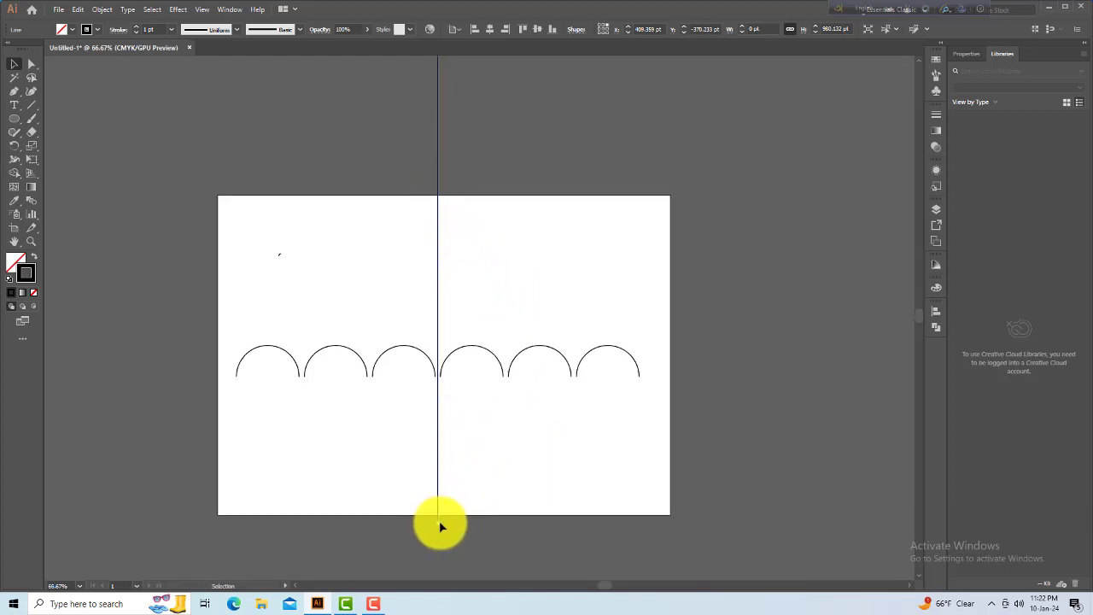
drag(439, 520, 438, 433)
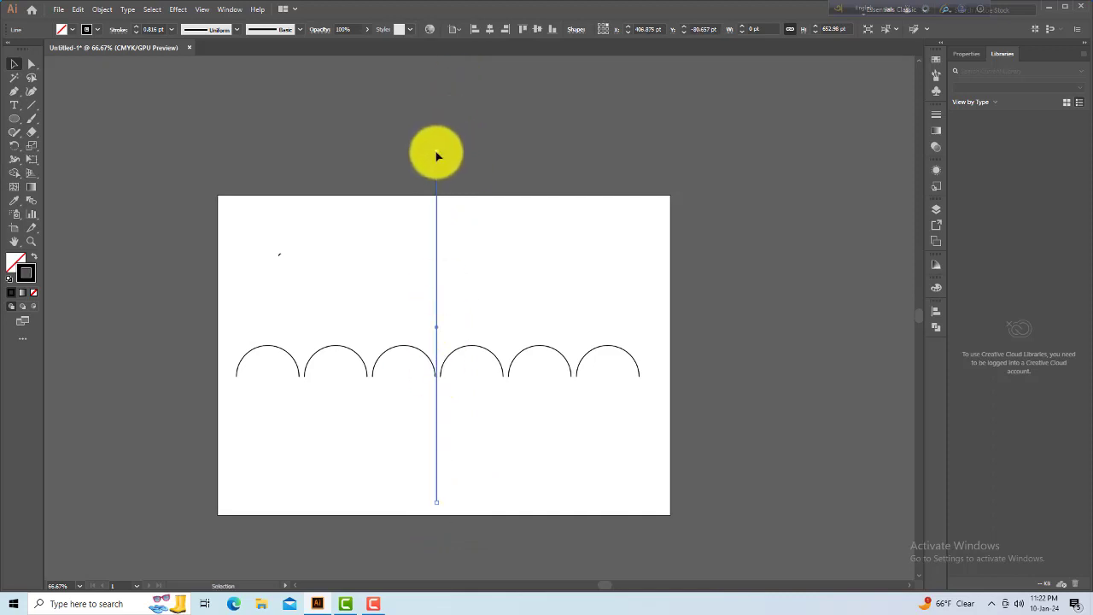
drag(437, 156, 439, 207)
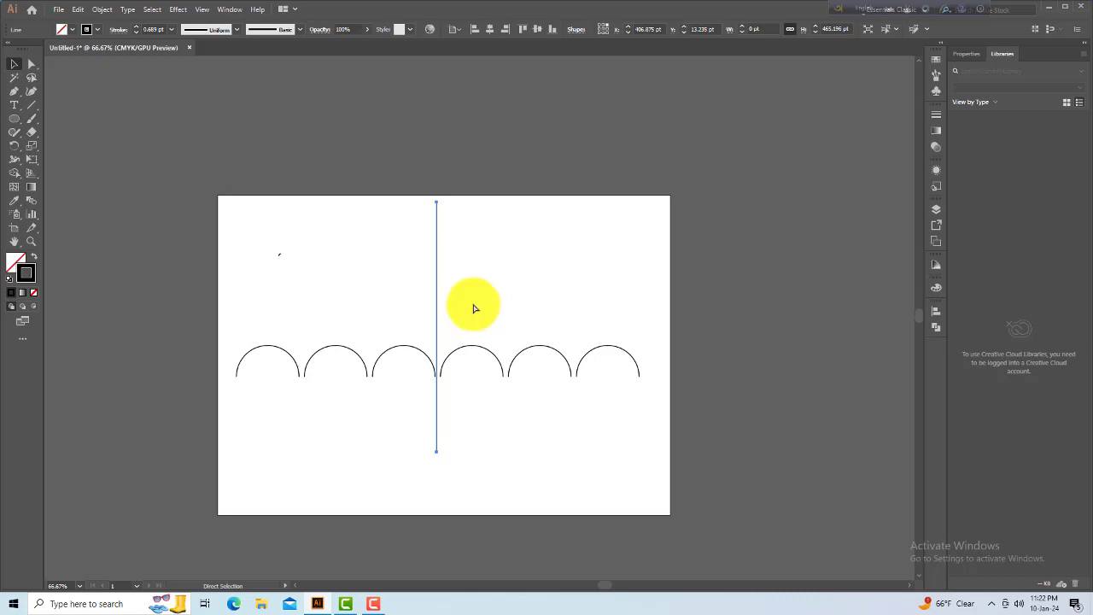
scroll(475, 308, up, 2)
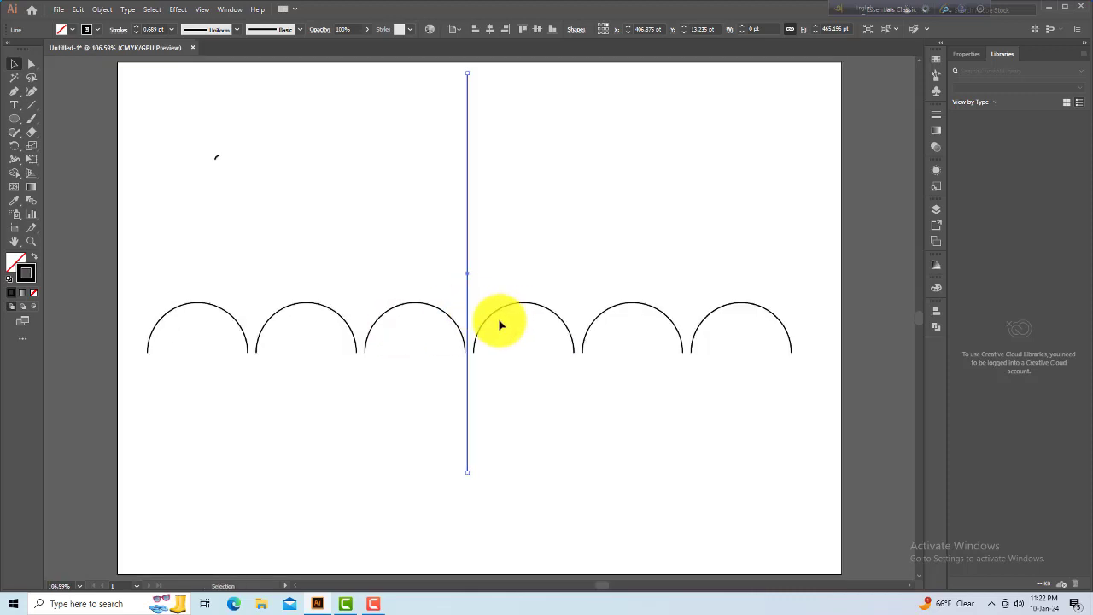
- Move the three arcs on the right side of the vertical line slightly left to close the gap beside it, and deselect everything
drag(491, 297, 736, 381)
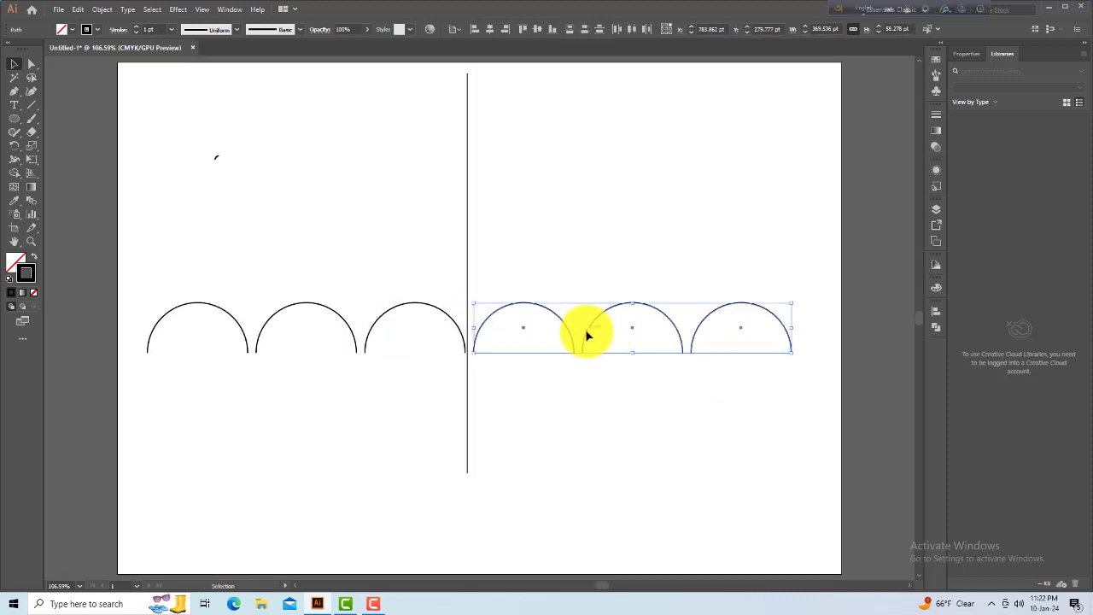
drag(587, 336, 582, 335)
drag(162, 303, 281, 358)
click(293, 390)
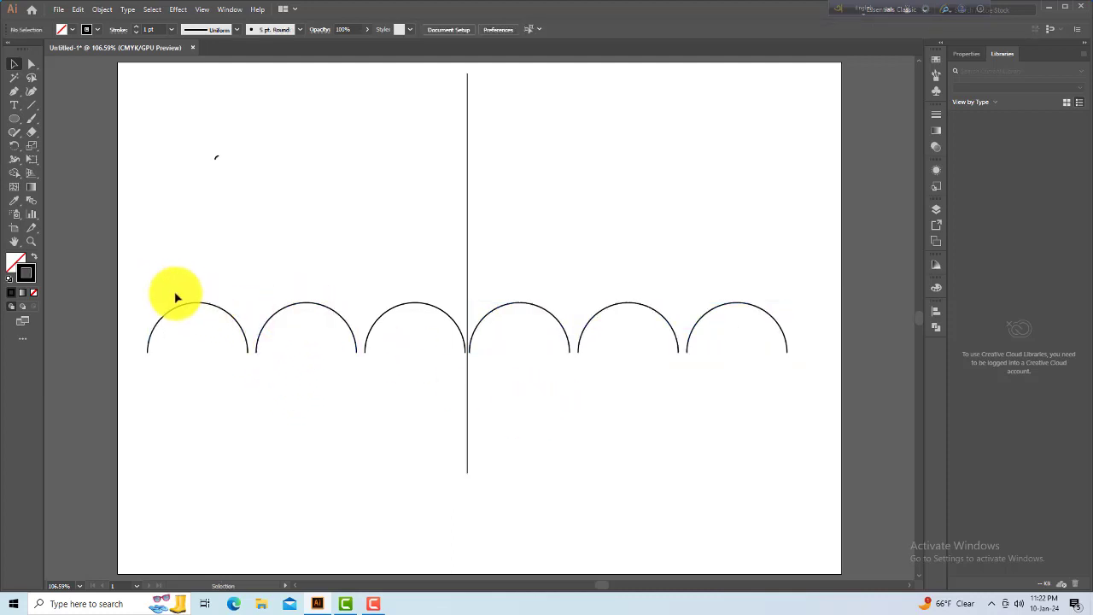
drag(169, 290, 418, 374)
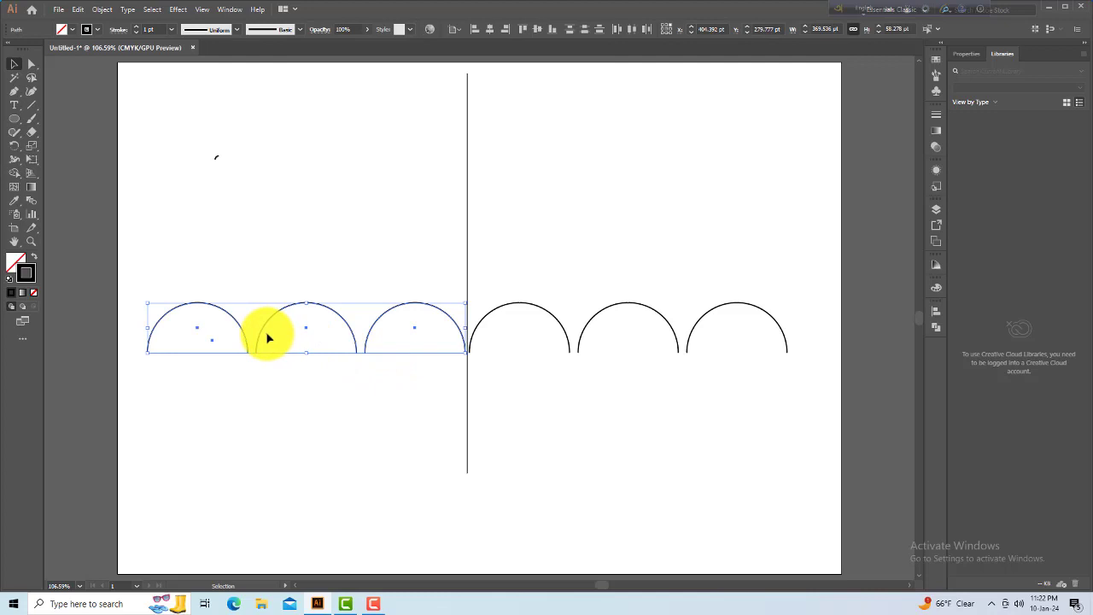
click(302, 367)
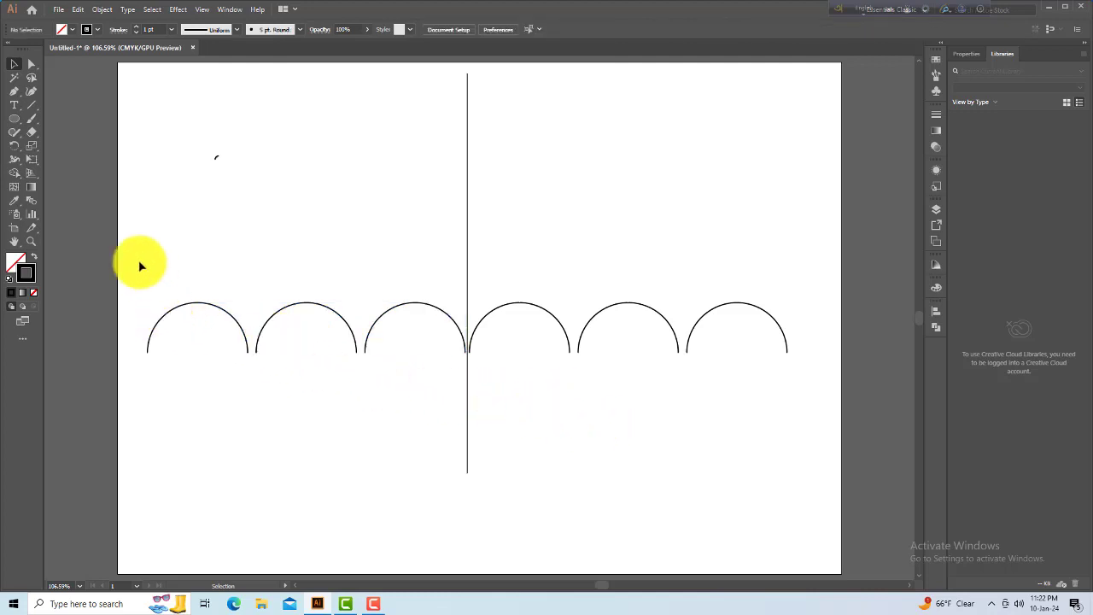
- Draw a large curve with the Arc tool from the row's left end up to the top end of the vertical line
drag(36, 105, 68, 120)
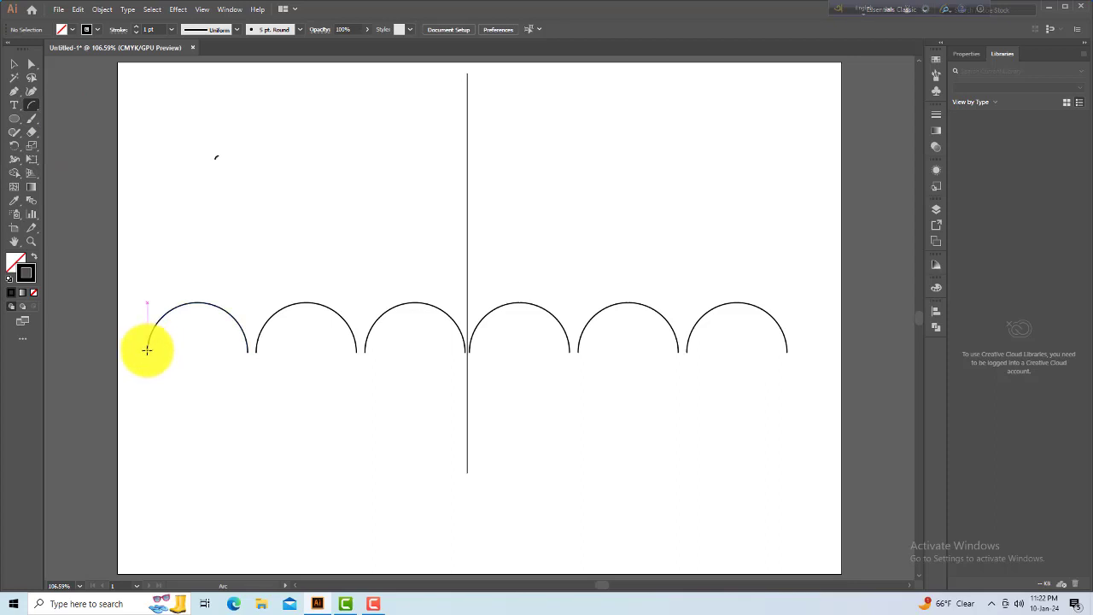
drag(148, 351, 463, 75)
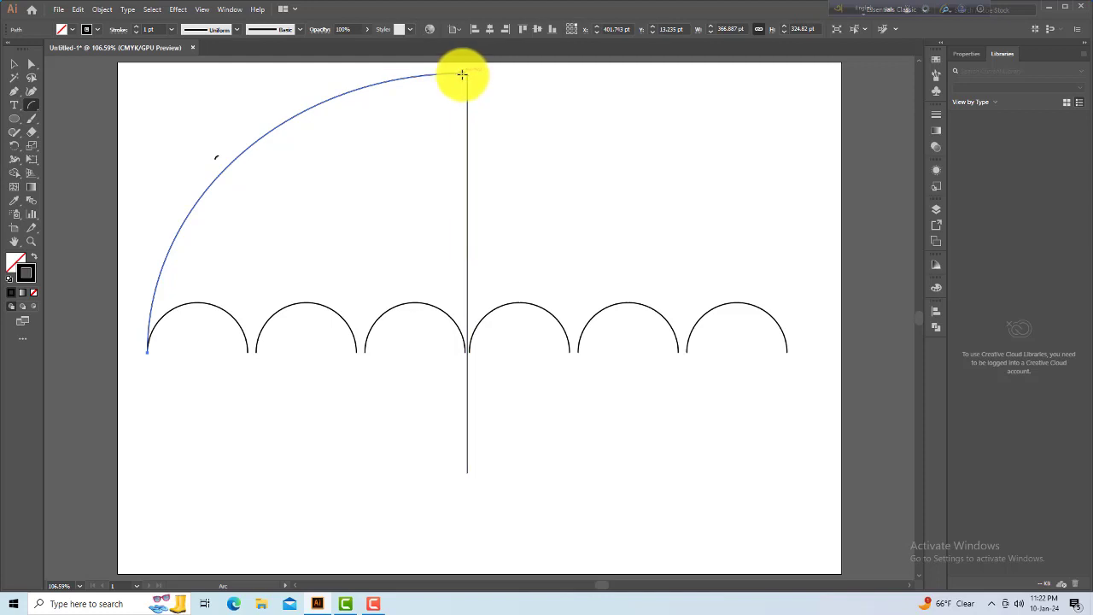
drag(464, 75, 467, 75)
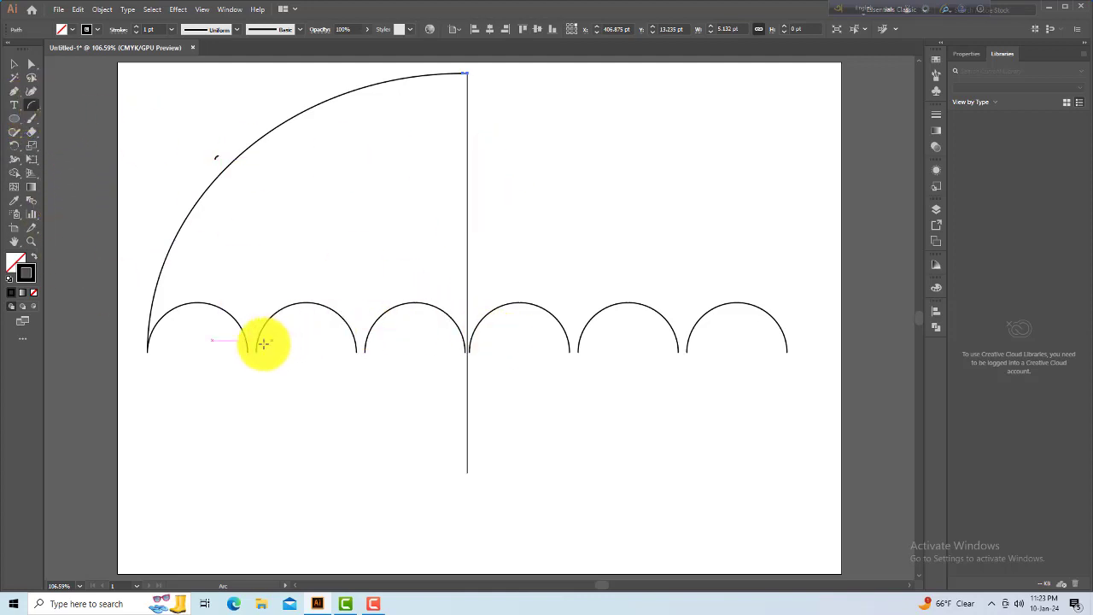
- Draw two inner curves from the gaps between the left arcs to the line's top, and a mirrored outer curve from the row's right end
drag(252, 350, 466, 74)
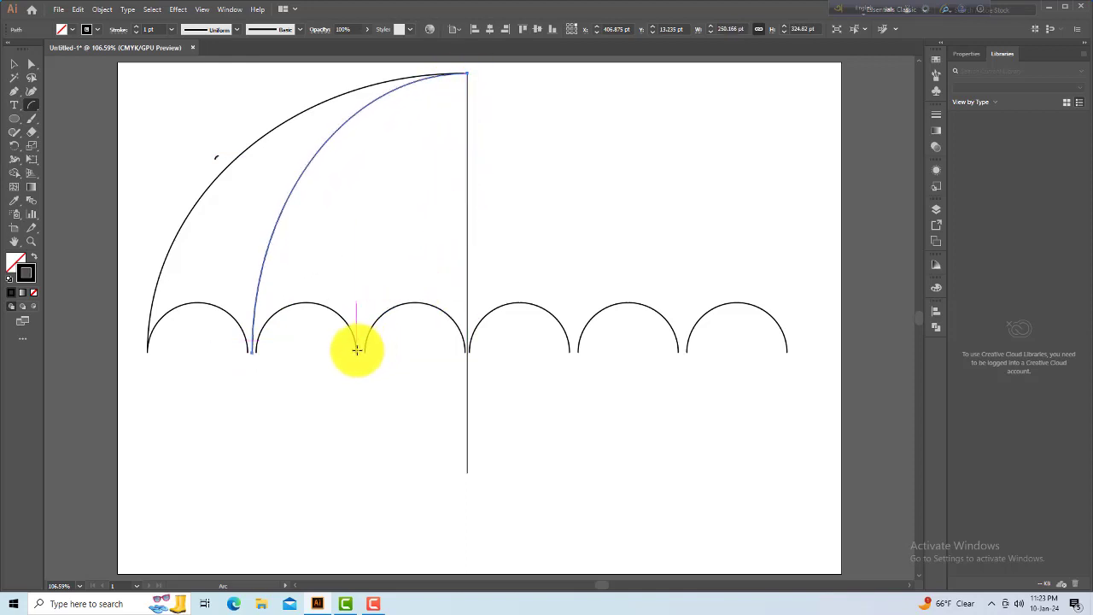
drag(360, 348, 467, 73)
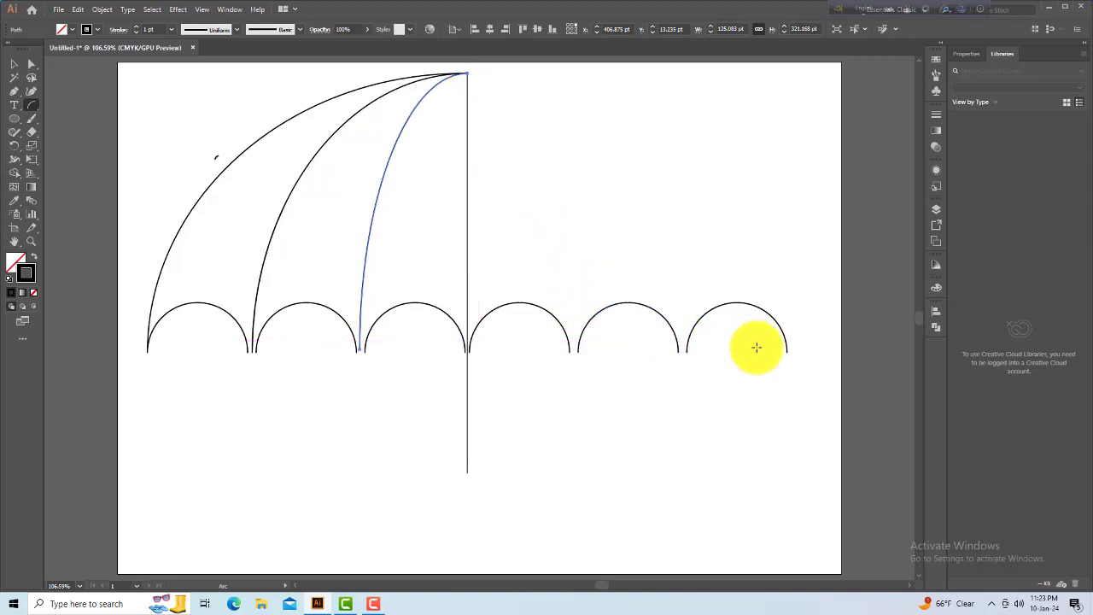
drag(788, 351, 469, 75)
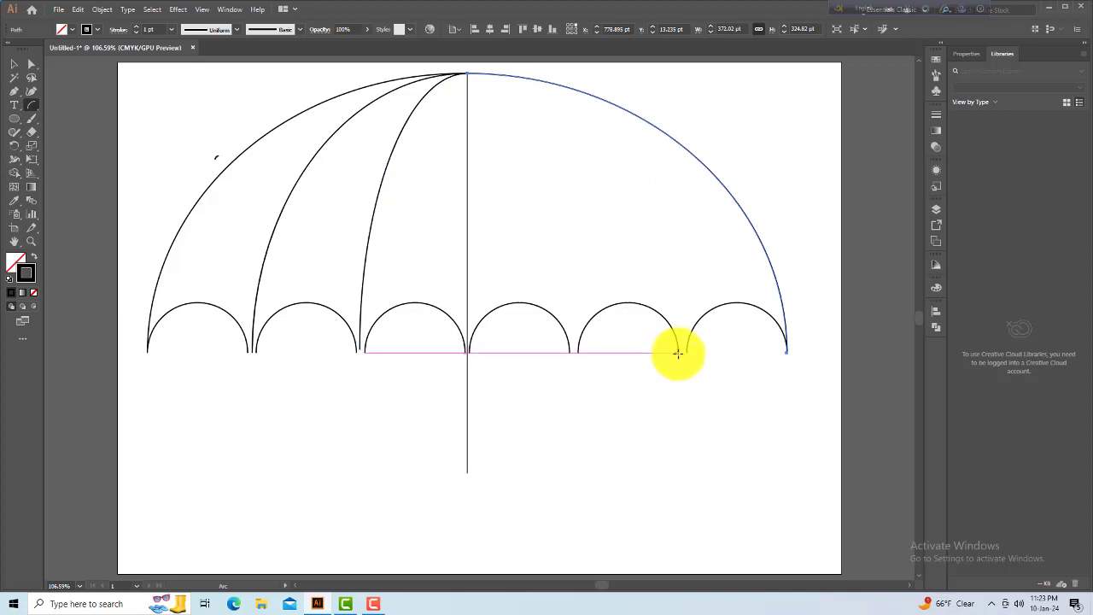
- Draw two inner curves with the Arc tool from the gaps between the right arcs to the top end of the vertical line
mouse_move(685, 349)
mouse_down()
mouse_move(600, 196)
mouse_move(467, 73)
mouse_up()
drag(575, 350, 467, 74)
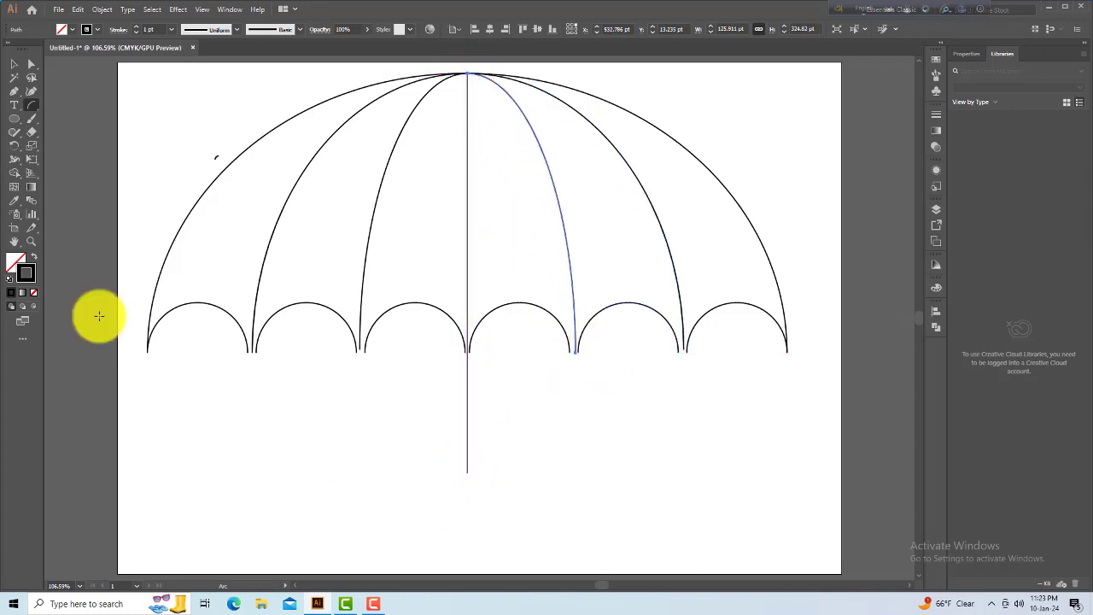
- Draw a circle about 118 pt wide below the left arcs and delete its top anchor point to leave the lower semicircle
click(15, 119)
drag(343, 482, 393, 530)
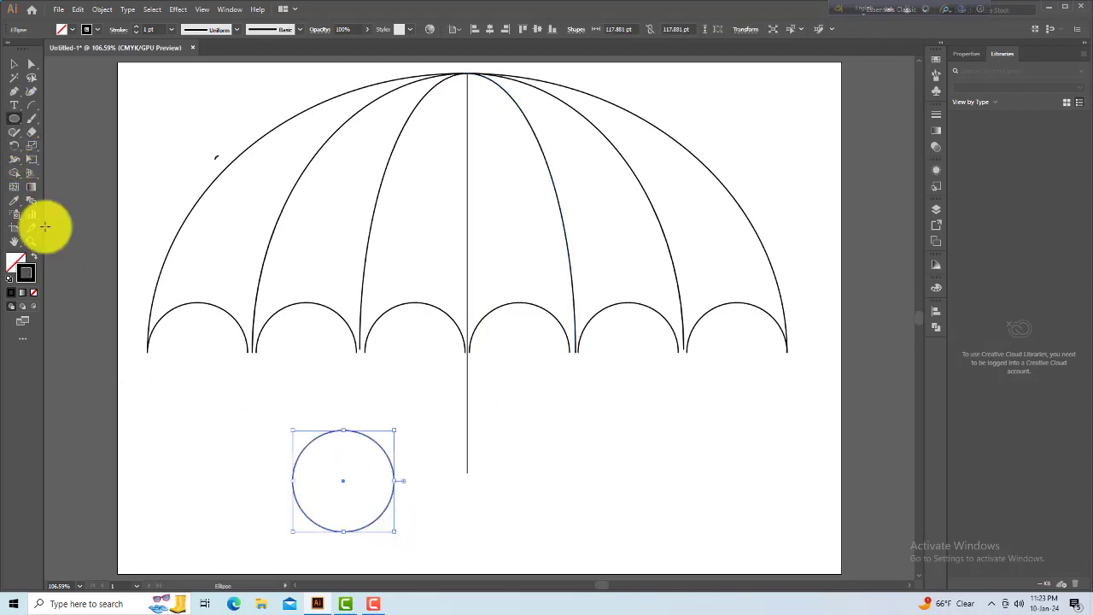
click(29, 65)
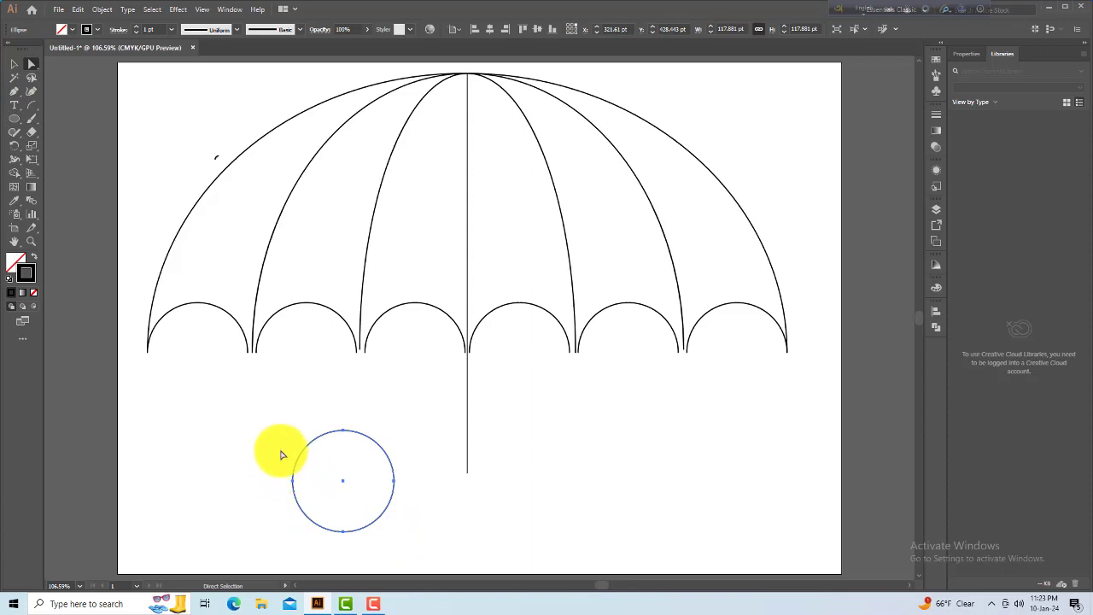
drag(261, 428, 403, 463)
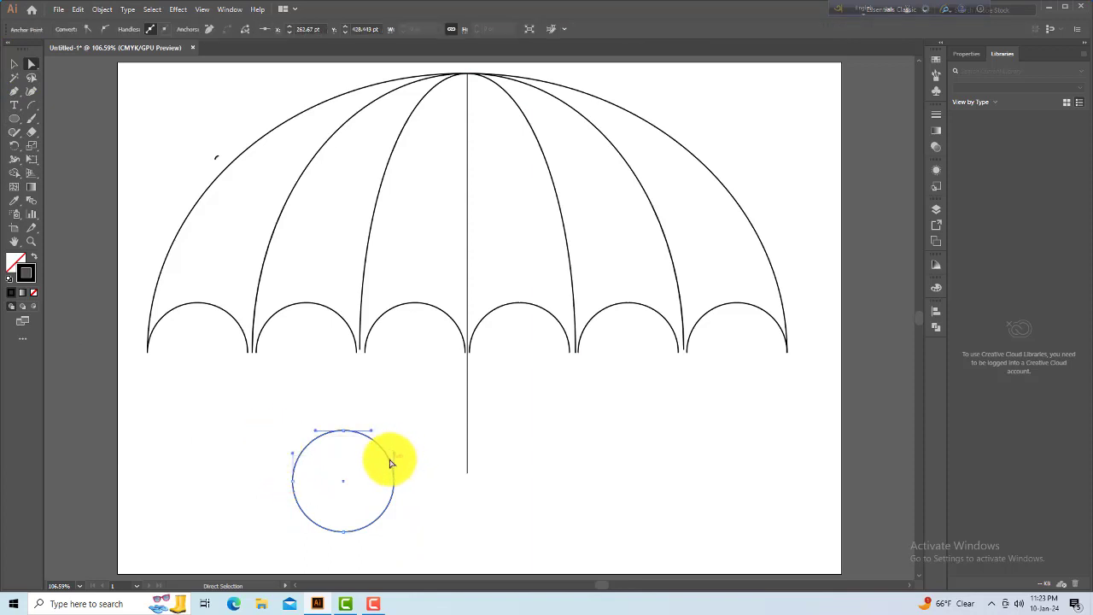
key(Delete)
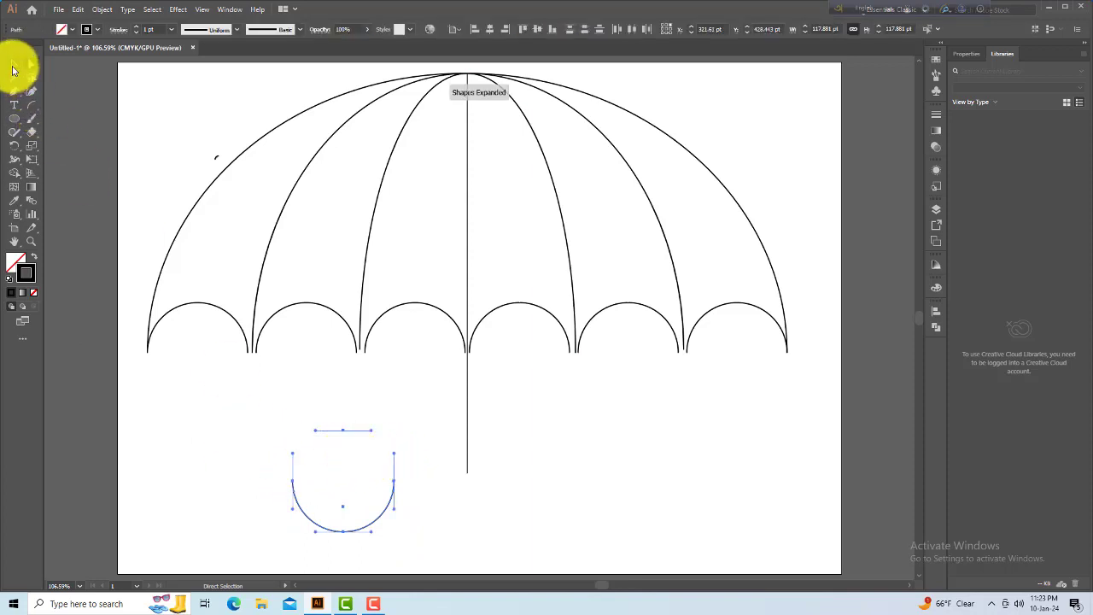
- Move the lower semicircle to the bottom end of the vertical line as the umbrella's handle hook, and deselect everything
click(14, 65)
click(349, 522)
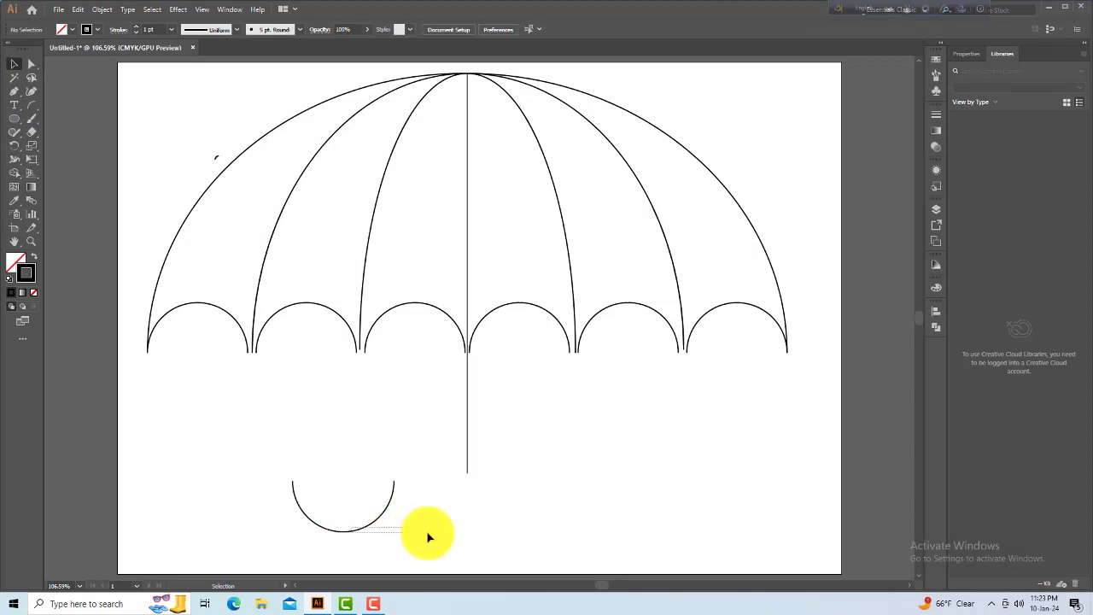
drag(428, 533, 438, 532)
drag(359, 531, 436, 518)
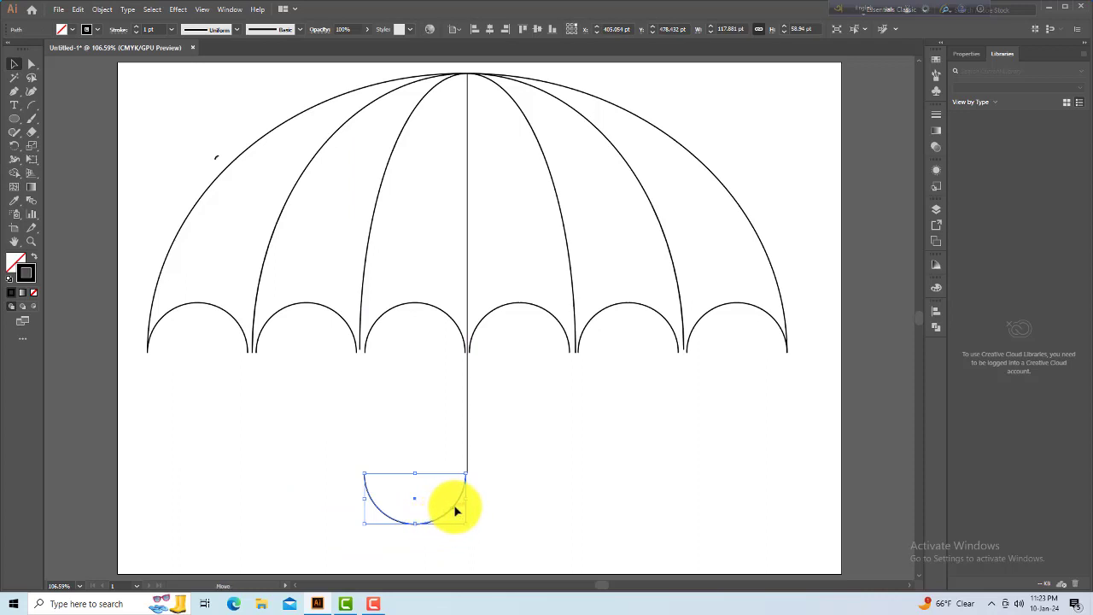
drag(458, 512, 473, 508)
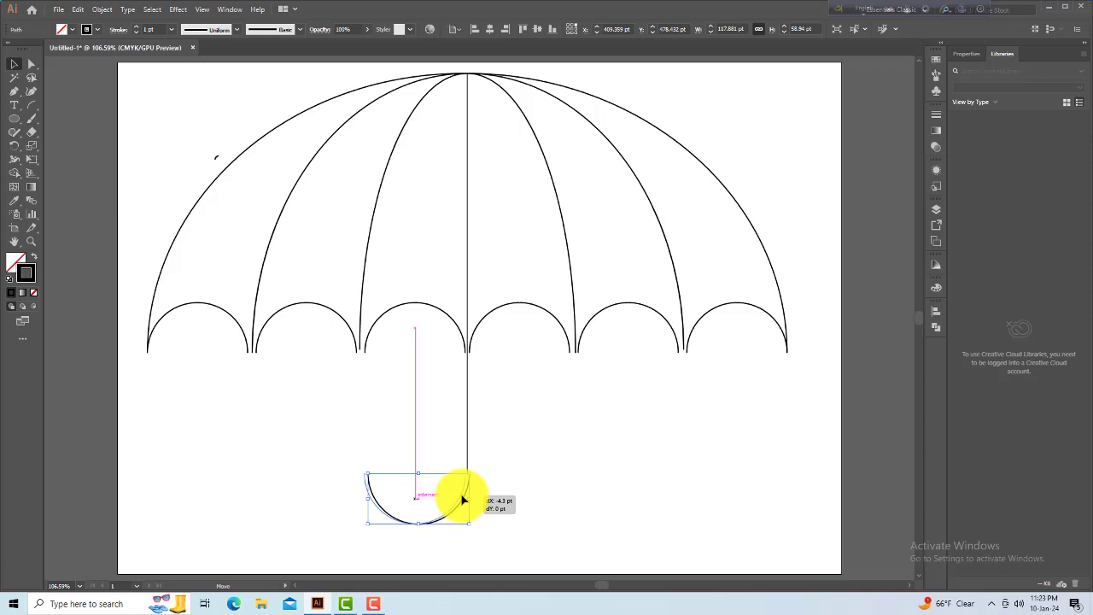
drag(464, 500, 465, 499)
shift+click(470, 485)
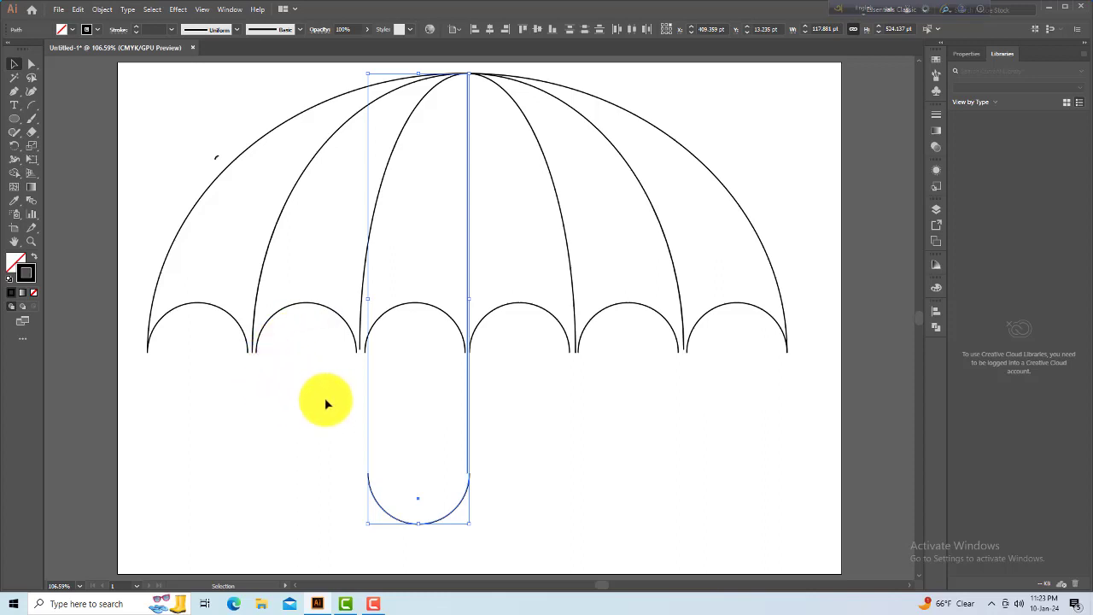
click(574, 438)
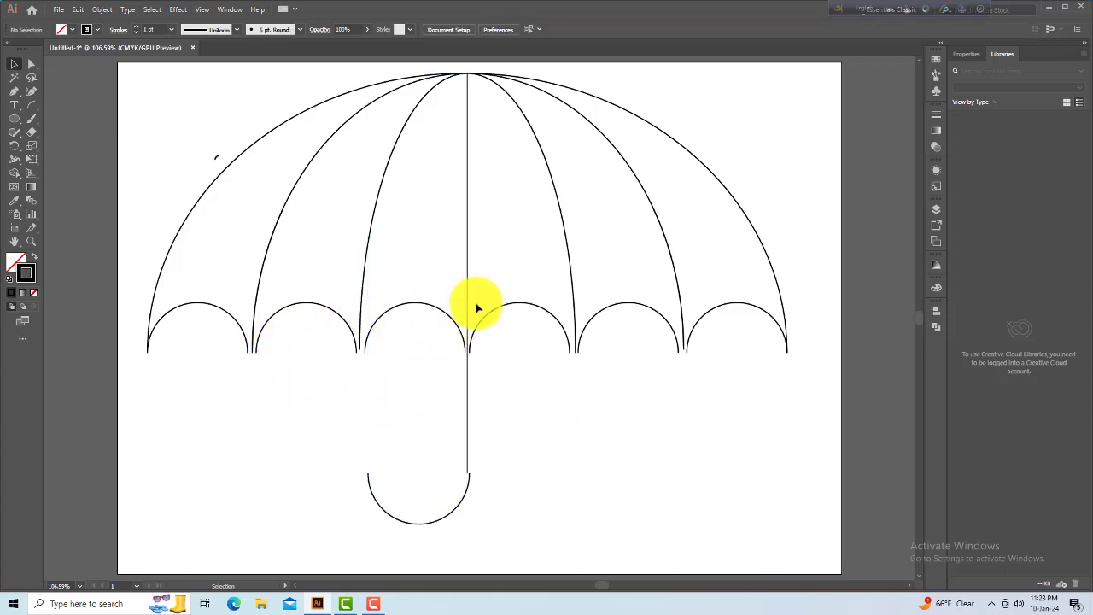
- Select all the umbrella artwork on the artboard
key(ctrl+minus)
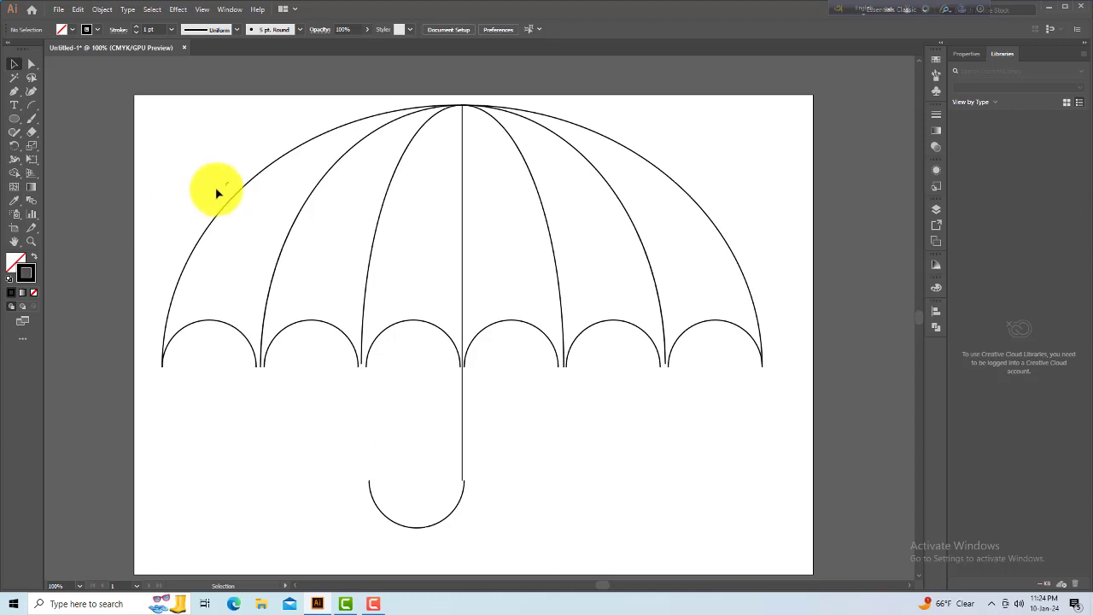
key(ctrl+a)
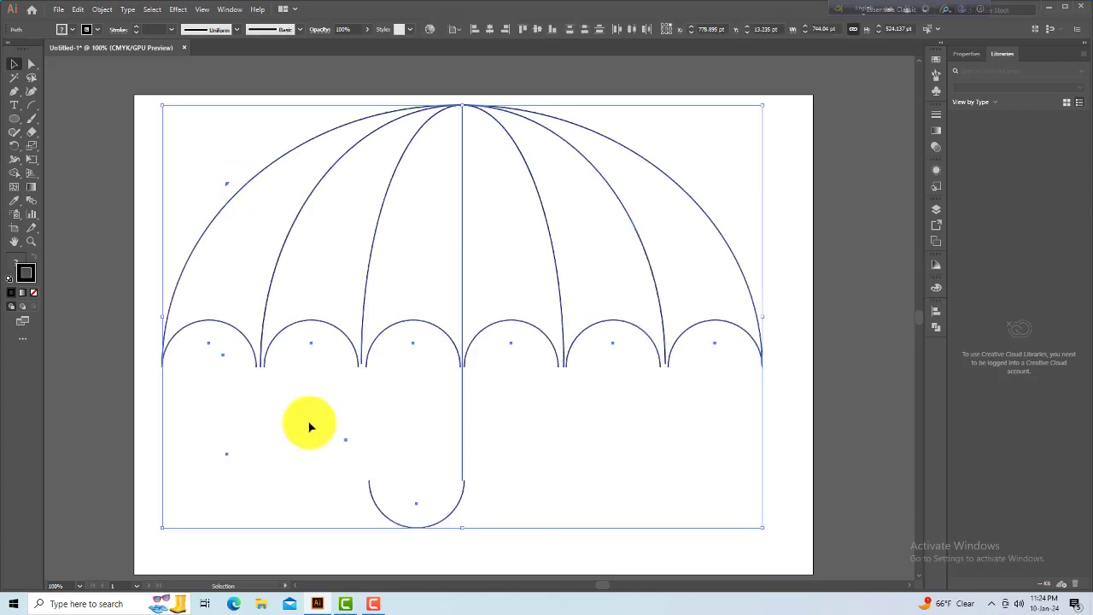